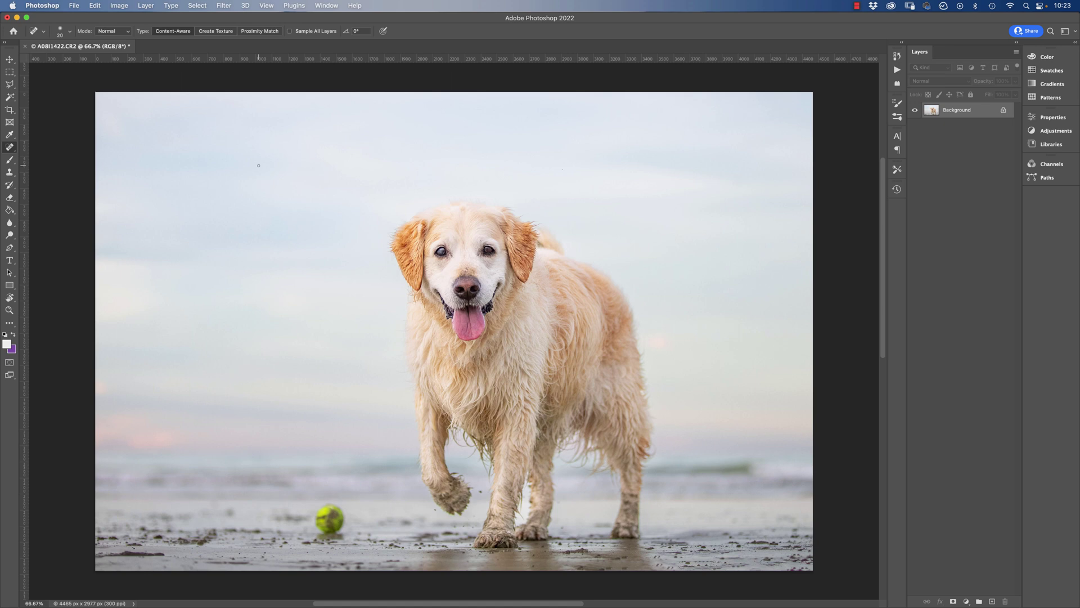
# Pan to the dog's face and zoom to about 400% so both eyes fill the view.
pyautogui.press('super+plus')
pyautogui.press('super+plus')
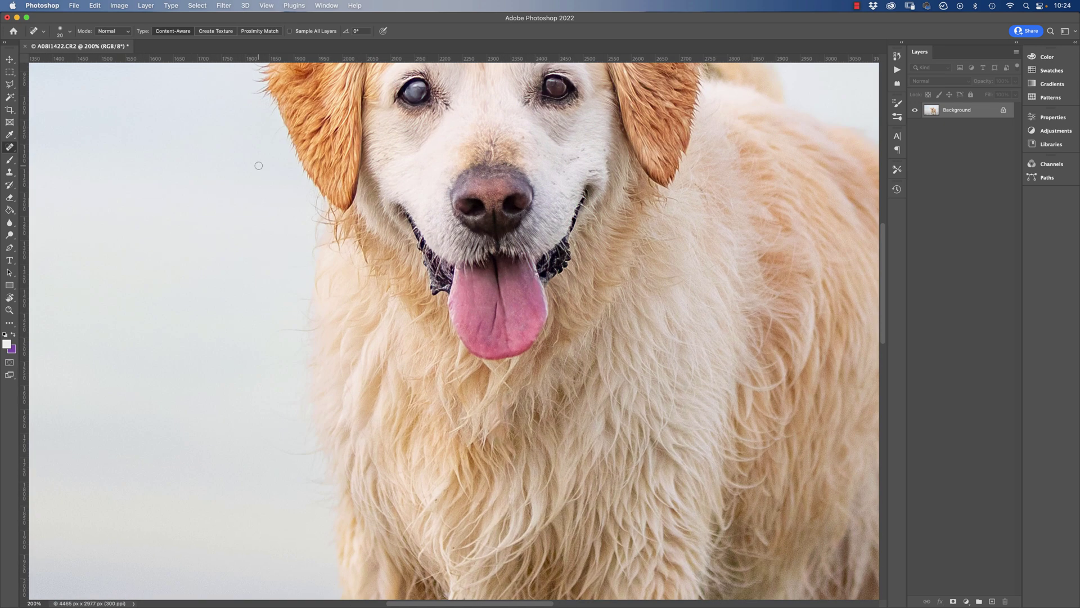
pyautogui.moveTo(582, 171); pyautogui.dragTo(532, 253)
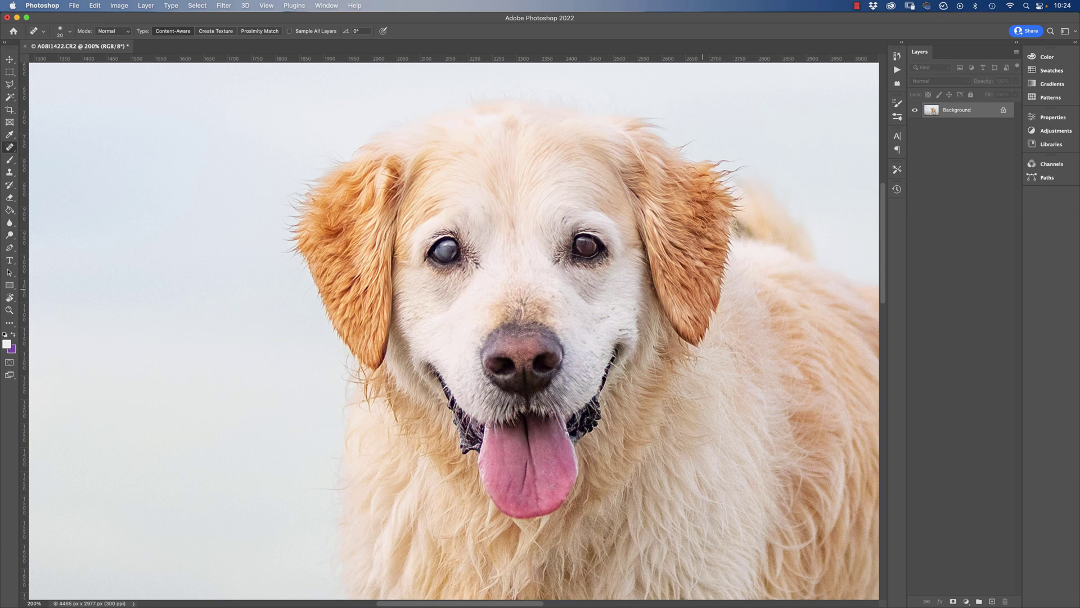
pyautogui.press('super+equal')
pyautogui.press('super+minus')
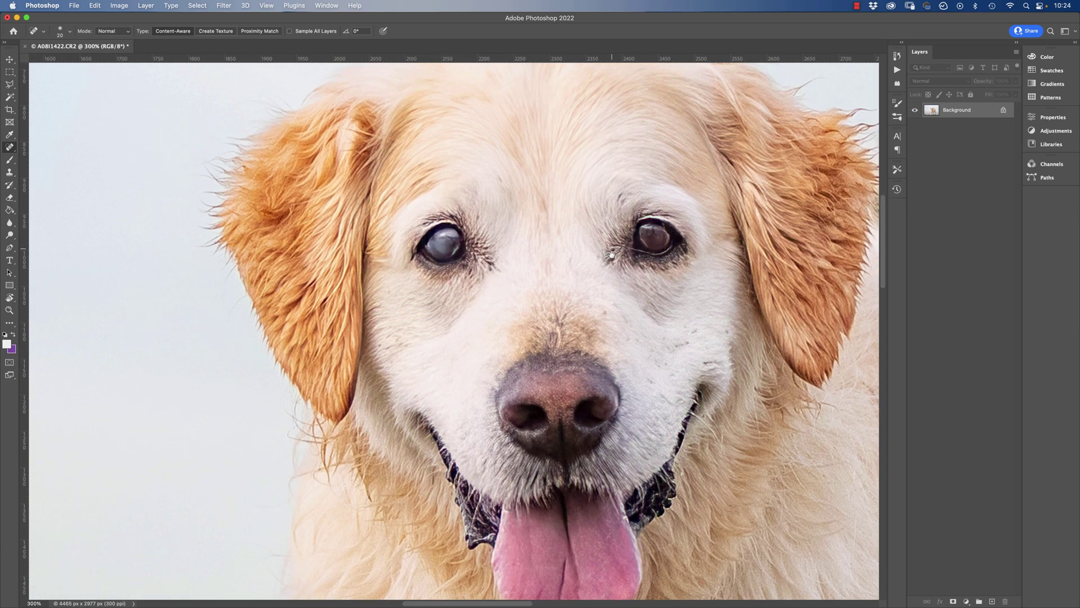
pyautogui.press('super+equal')
pyautogui.press('super+equal')
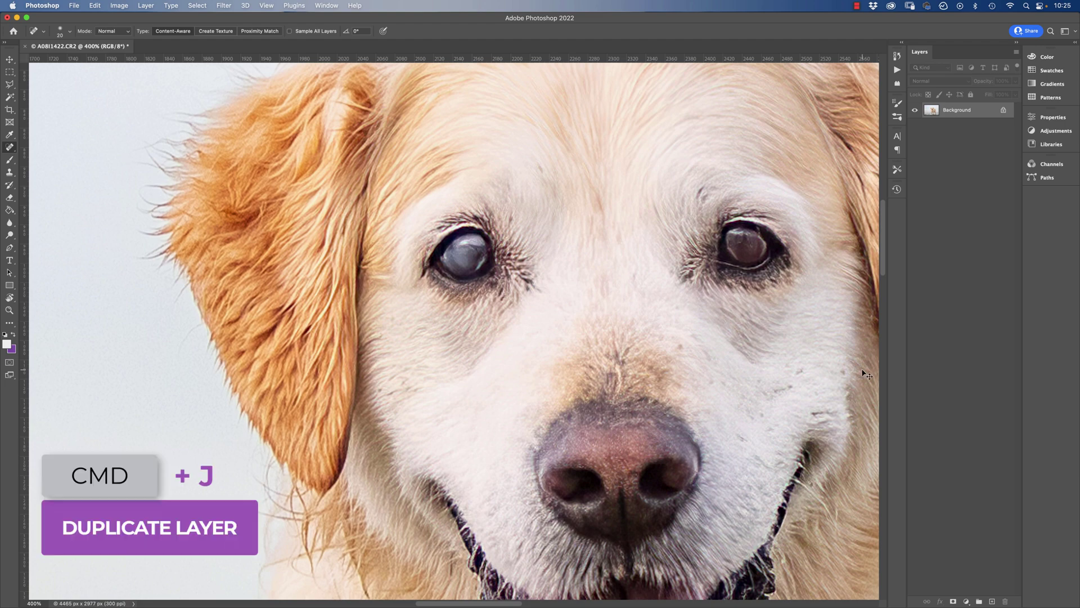
# Duplicate the photo to Layer 1 and darken it with a Curves point at 155 in, 96 out.
pyautogui.press('super+j')
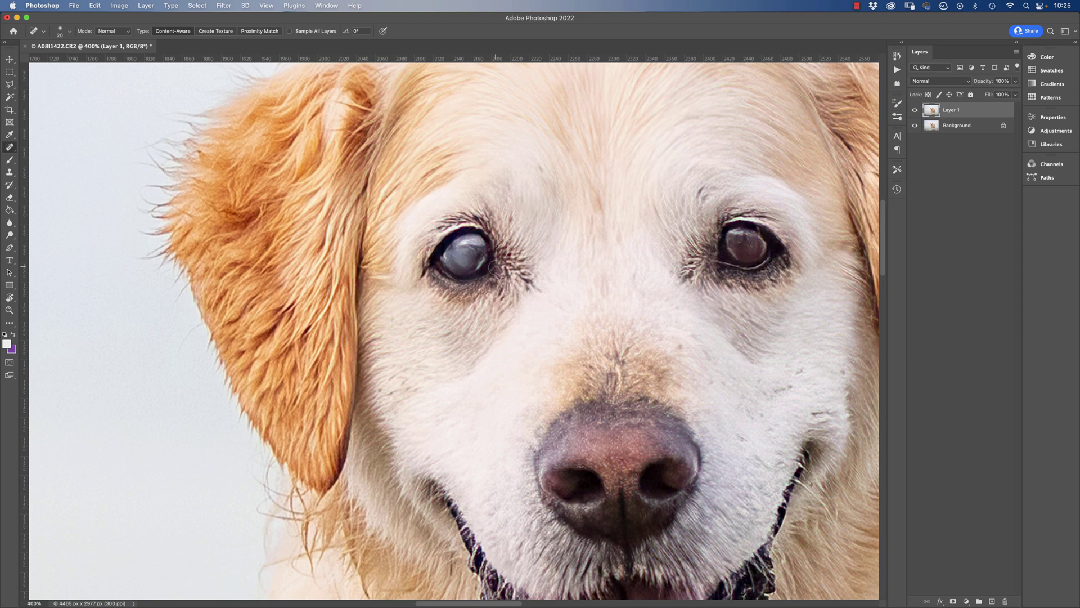
pyautogui.press('super+m')
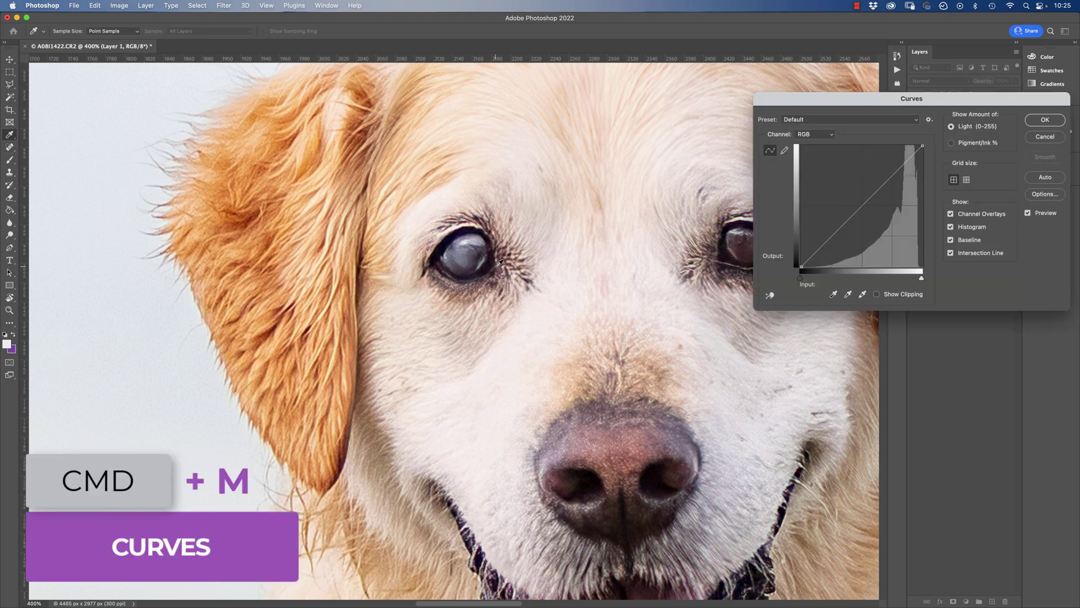
pyautogui.moveTo(861, 204); pyautogui.dragTo(866, 211)
pyautogui.moveTo(809, 246); pyautogui.dragTo(819, 256)
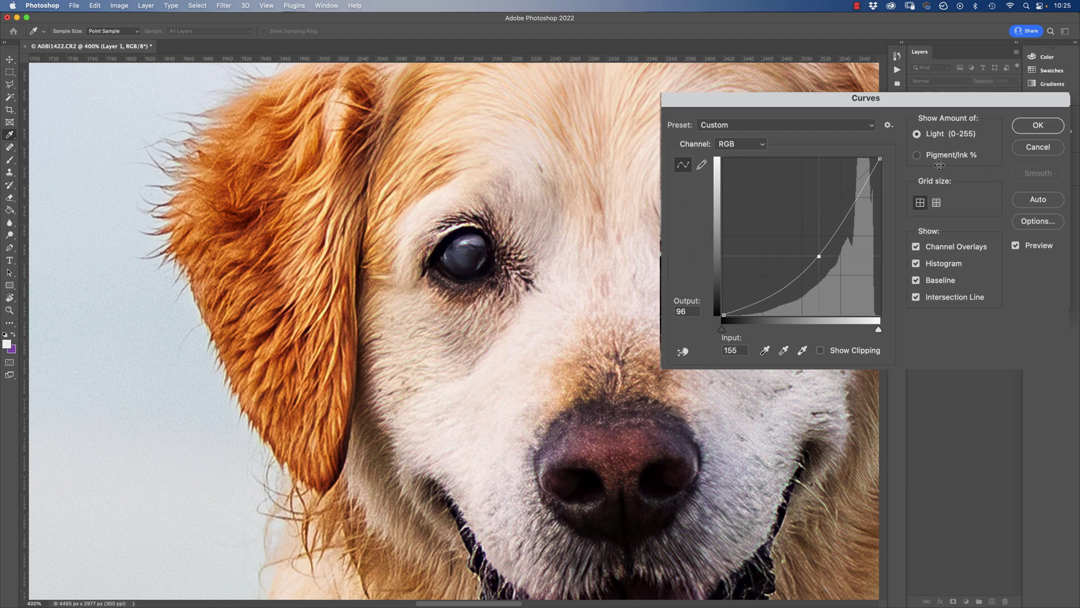
pyautogui.click(1031, 127)
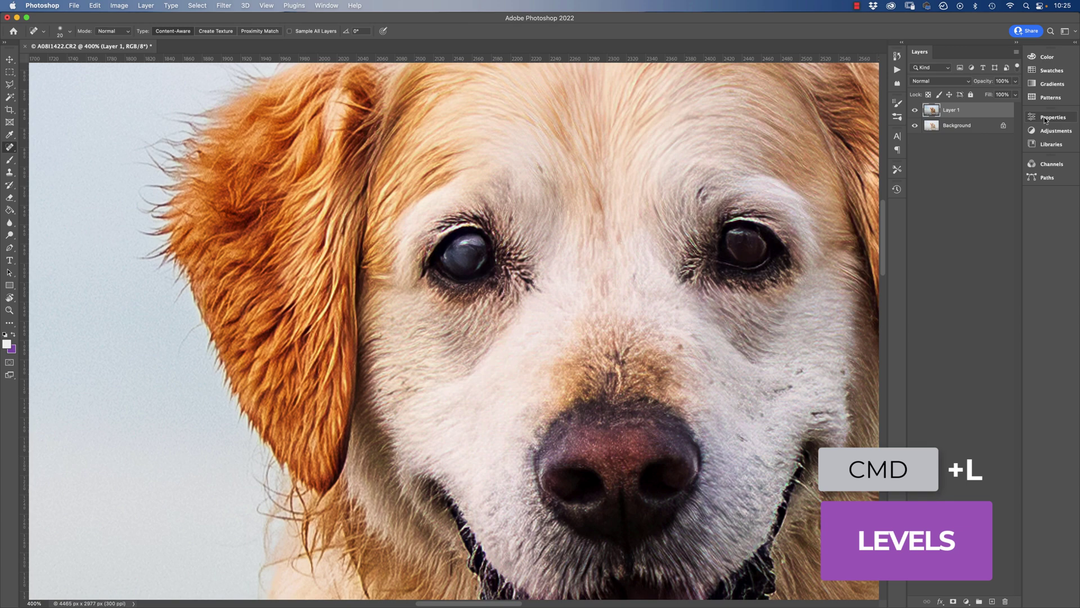
# Apply Levels to Layer 1 with input values 2, 0.88 and 239.
pyautogui.press('super+l')
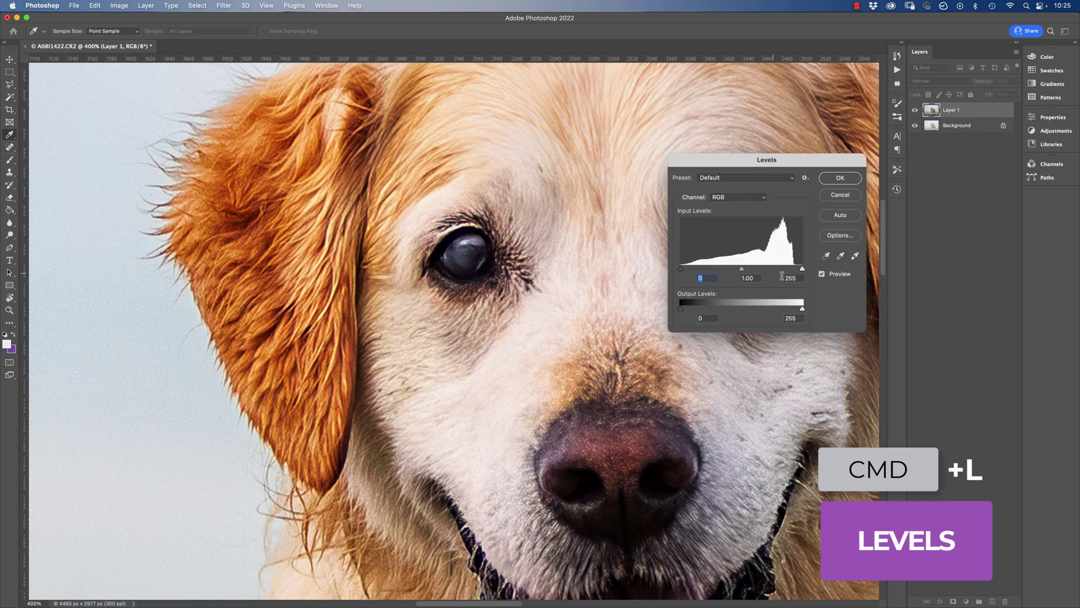
pyautogui.moveTo(802, 271); pyautogui.dragTo(794, 270)
pyautogui.moveTo(635, 263); pyautogui.dragTo(636, 264)
pyautogui.moveTo(745, 263); pyautogui.dragTo(755, 263)
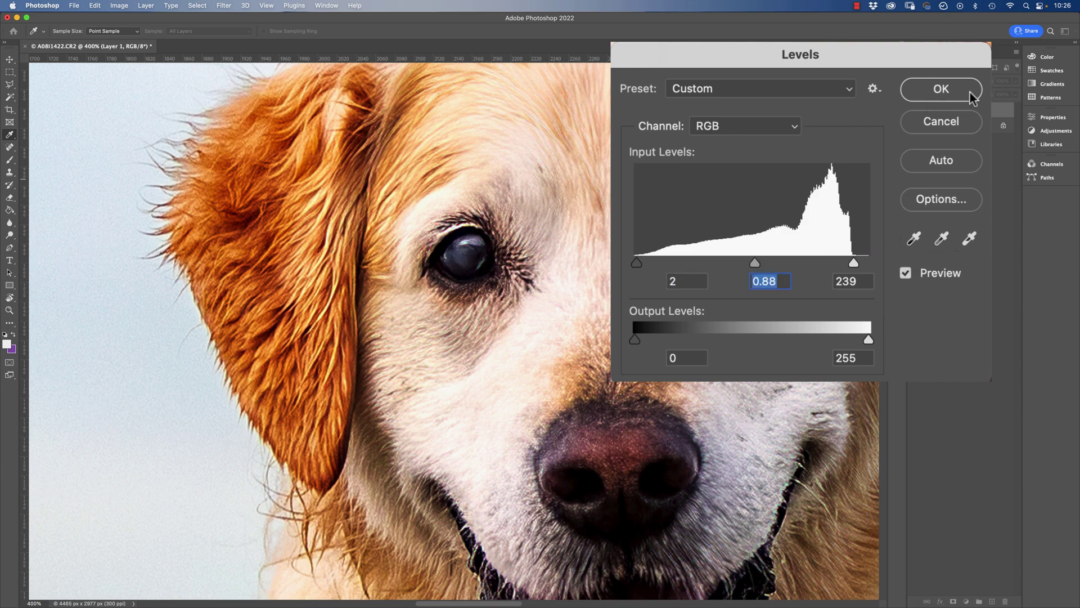
pyautogui.click(637, 264)
pyautogui.click(942, 90)
pyautogui.press('j')
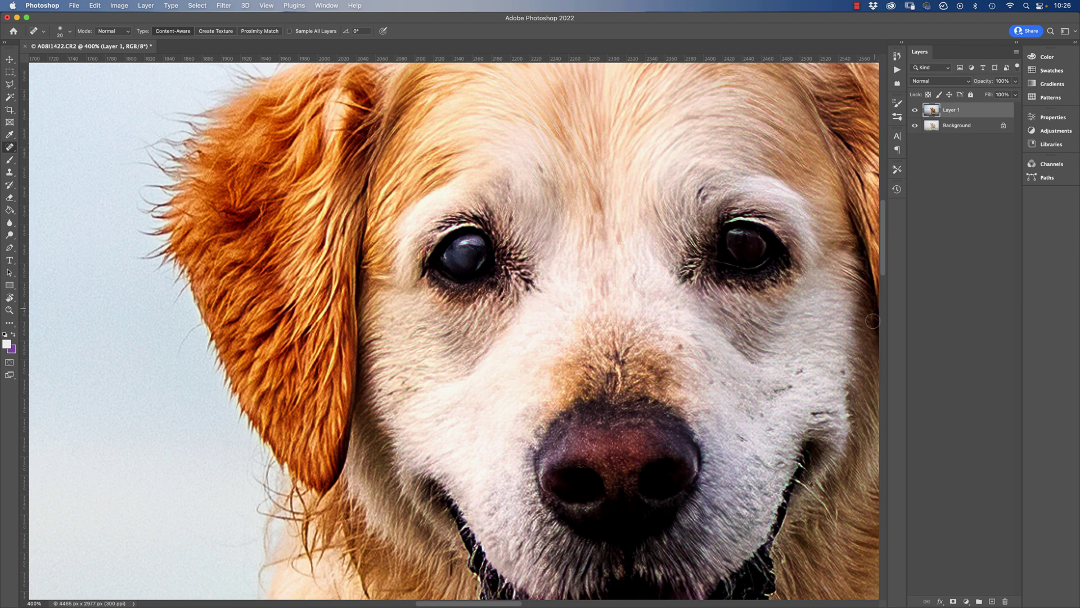
# Give Layer 1 an inverted black mask and paint it white over the cloudy eye with a small brush.
pyautogui.click(952, 602)
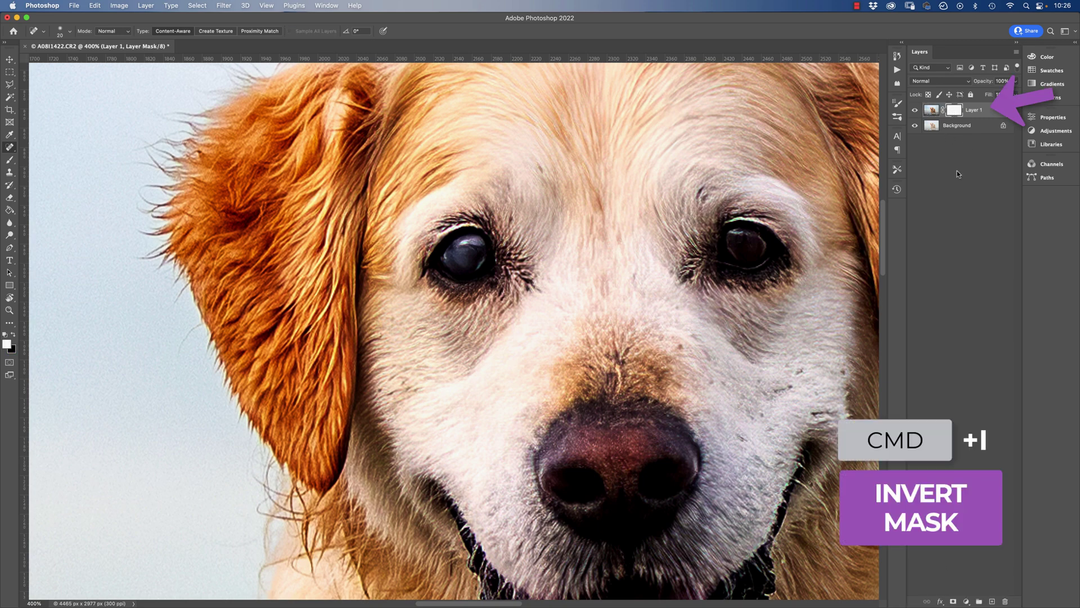
pyautogui.press('super+i')
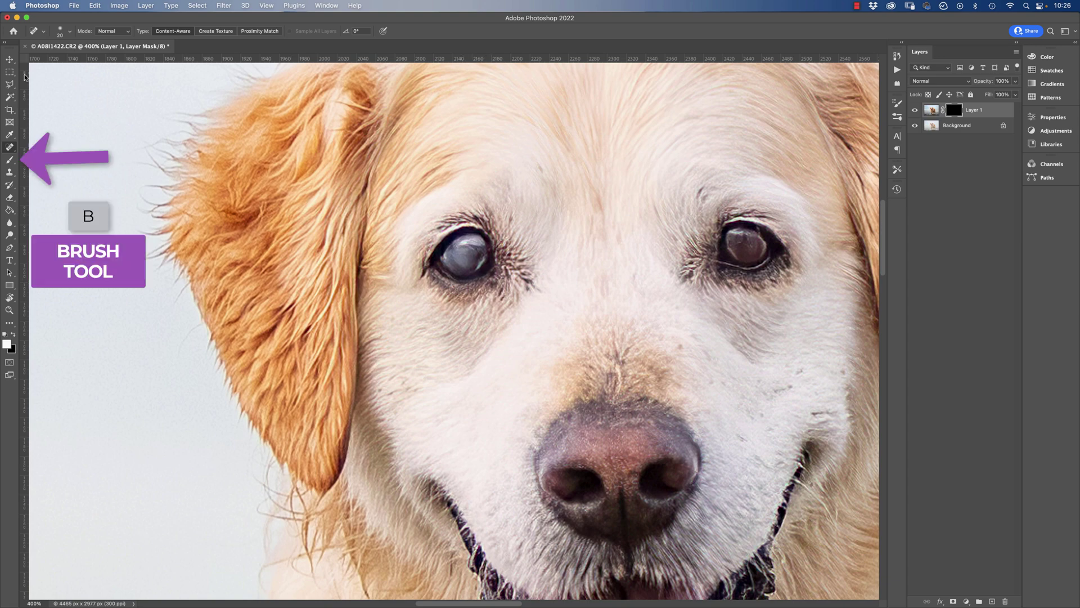
pyautogui.press('b')
pyautogui.press('[')
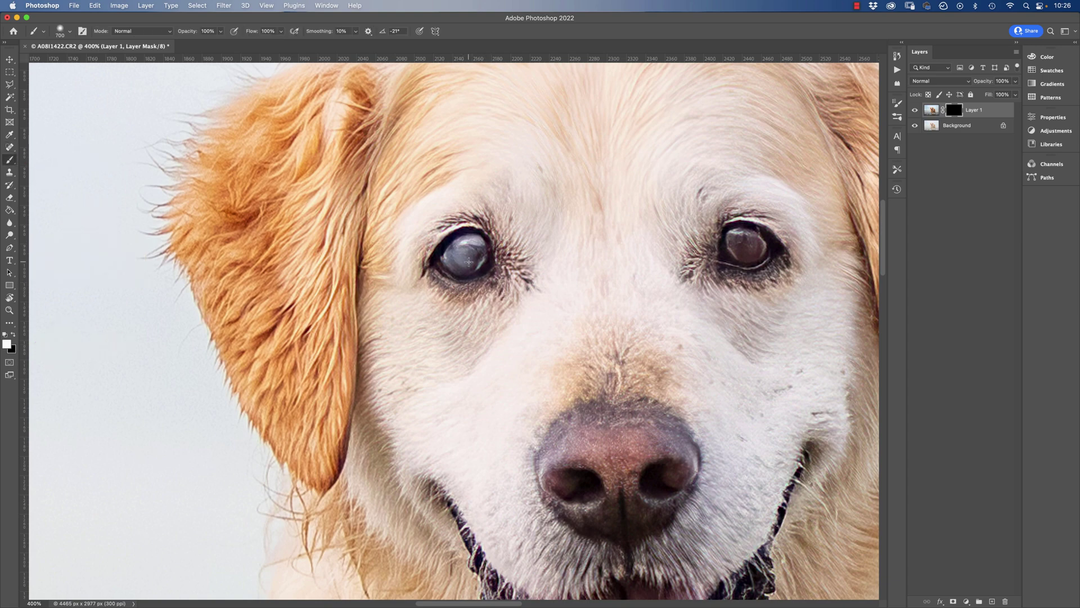
pyautogui.press('[')
pyautogui.press('[')
pyautogui.press('[')
pyautogui.press('[')
pyautogui.press('[')
pyautogui.press('[')
pyautogui.press('[')
pyautogui.press('[')
pyautogui.press('[')
pyautogui.press('[')
pyautogui.press('[')
pyautogui.press('[')
pyautogui.press('[')
pyautogui.press('[')
pyautogui.press('[')
pyautogui.press('[')
pyautogui.press('[')
pyautogui.moveTo(463, 254)
pyautogui.mouseDown()
pyautogui.moveTo(466, 246)
pyautogui.moveTo(454, 256)
pyautogui.moveTo(466, 261)
pyautogui.moveTo(458, 247)
pyautogui.mouseUp()
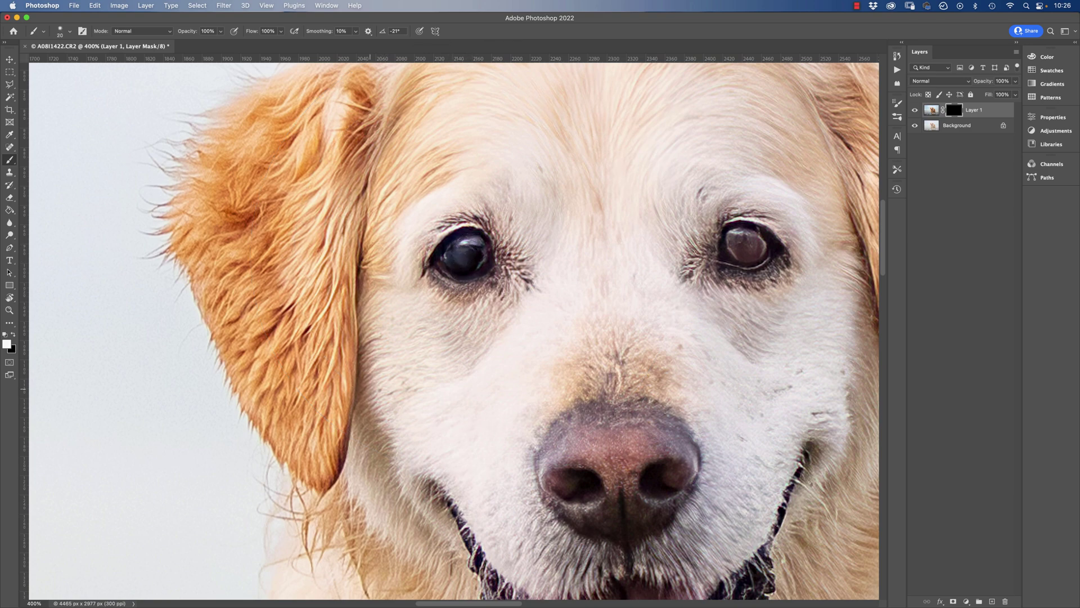
pyautogui.press('super+minus')
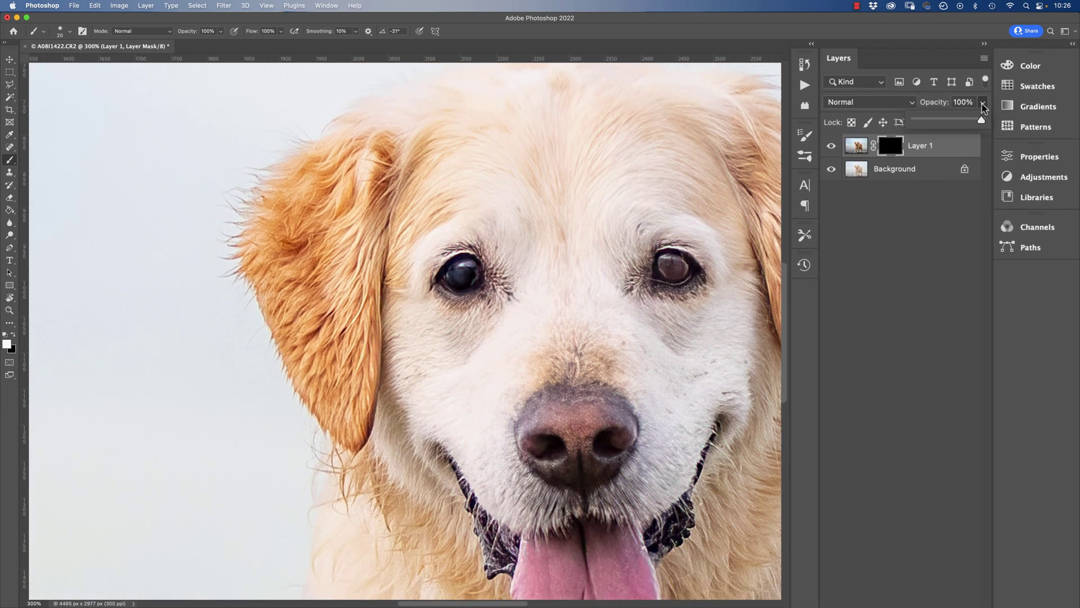
# Lower Layer 1's opacity to 86% and make black the painting colour.
pyautogui.click(1015, 95)
pyautogui.moveTo(958, 135); pyautogui.dragTo(953, 135)
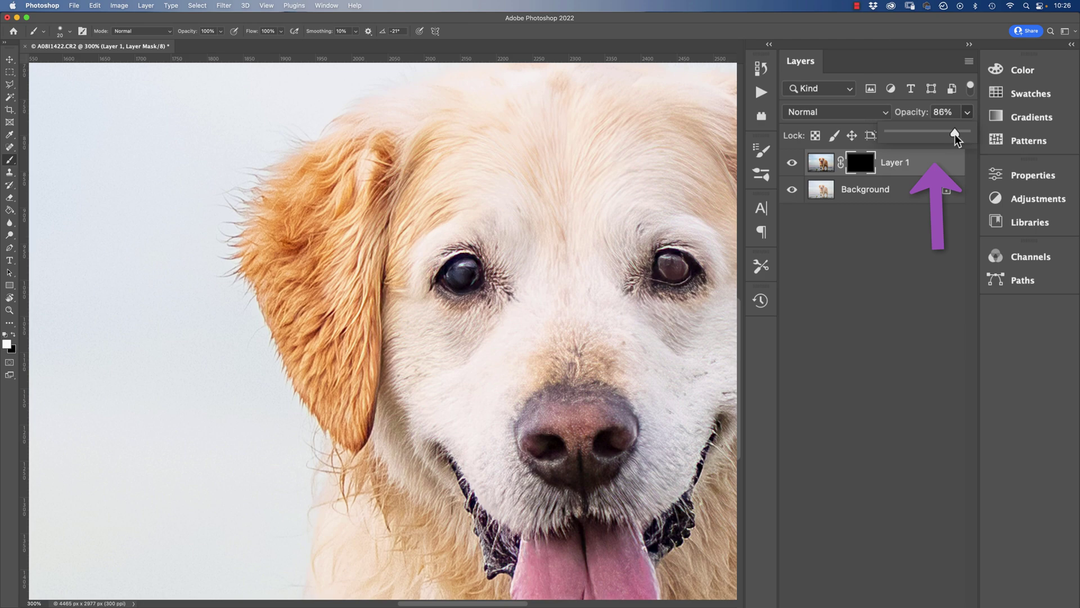
pyautogui.press('super+equal')
pyautogui.press('super+equal')
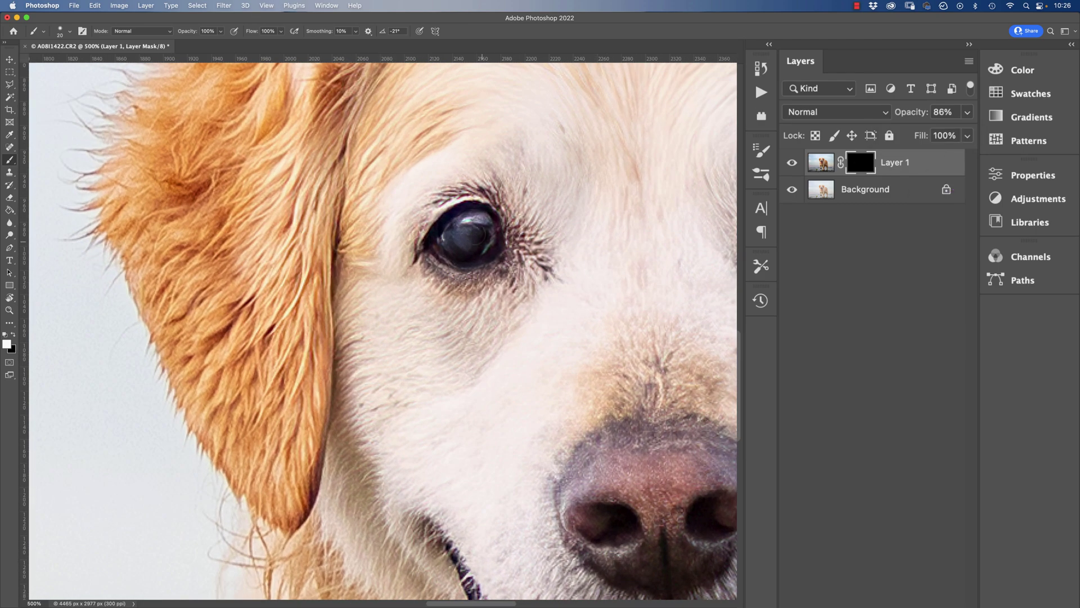
pyautogui.press('x')
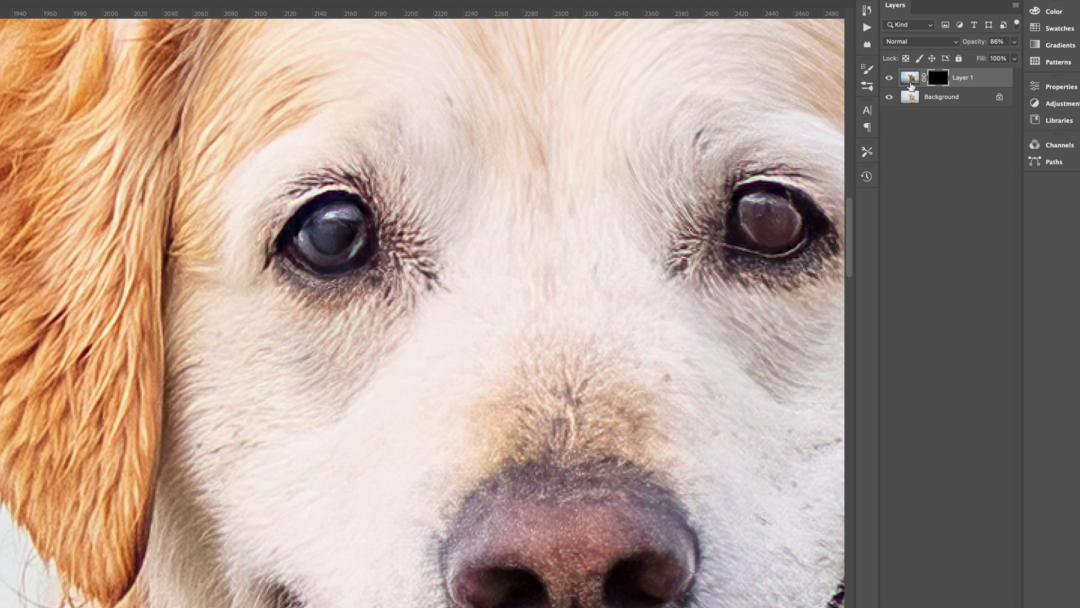
# Duplicate Layer 1 and Background together and merge the copies into Layer 1 copy.
pyautogui.click(924, 99)
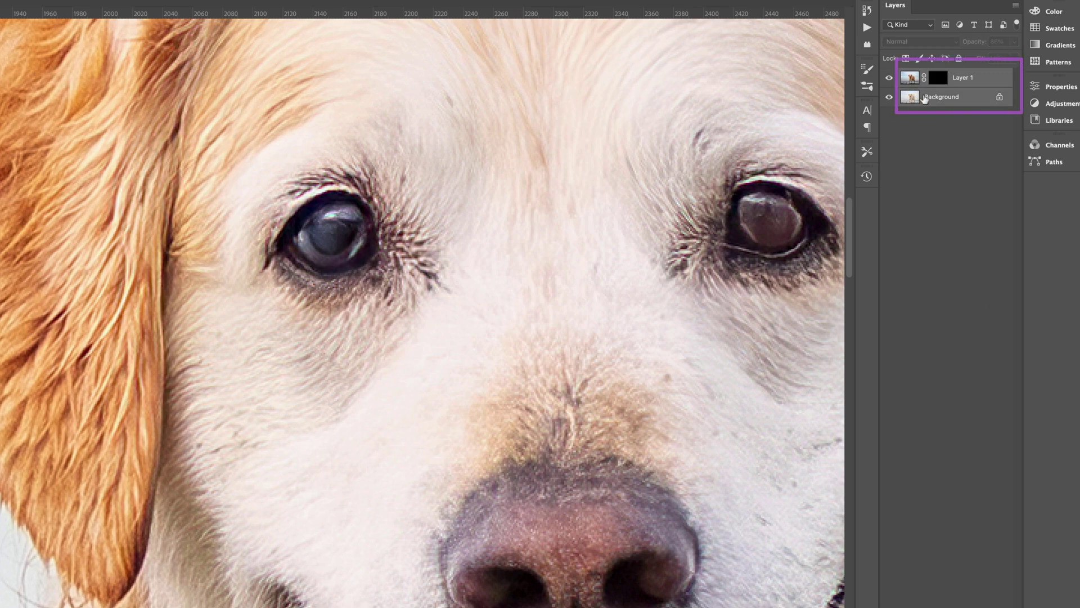
pyautogui.press('super+j')
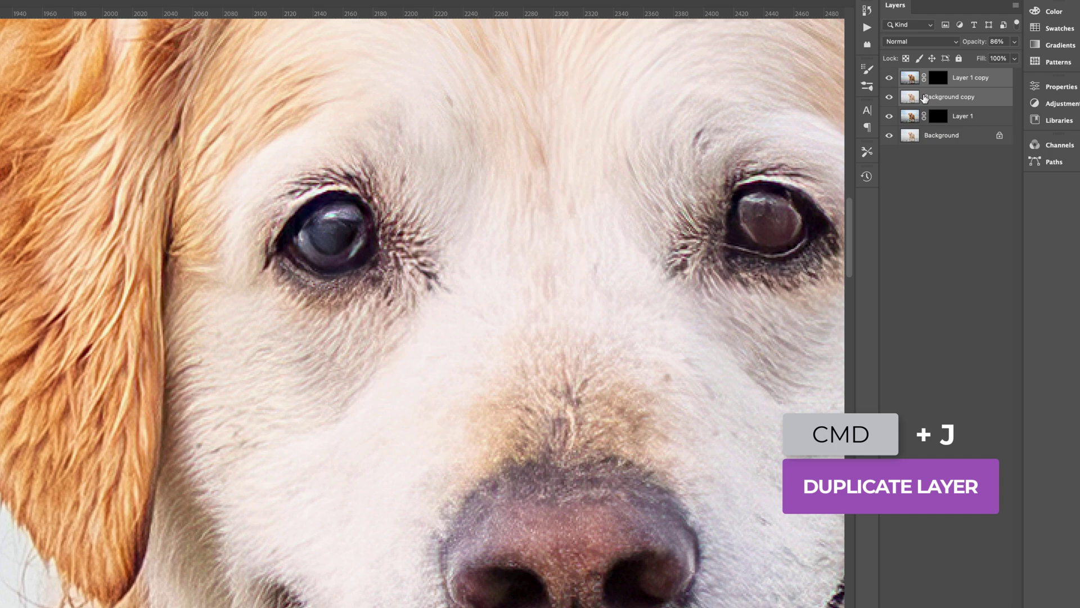
pyautogui.press('super+e')
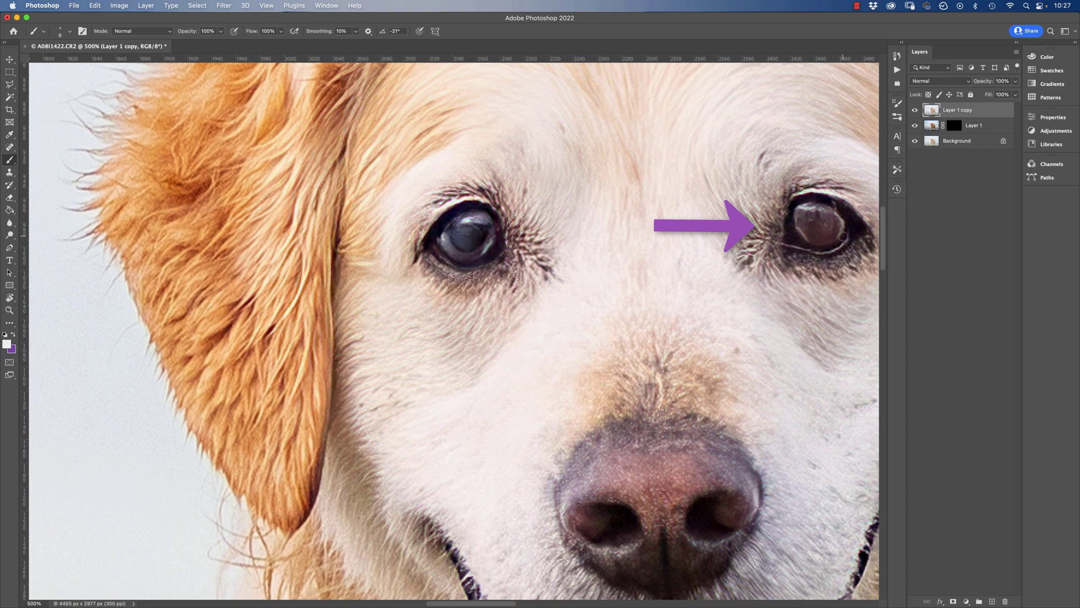
# Colorize Layer 1 copy with Hue +32, Saturation +33 and Lightness −18.
pyautogui.press('super+u')
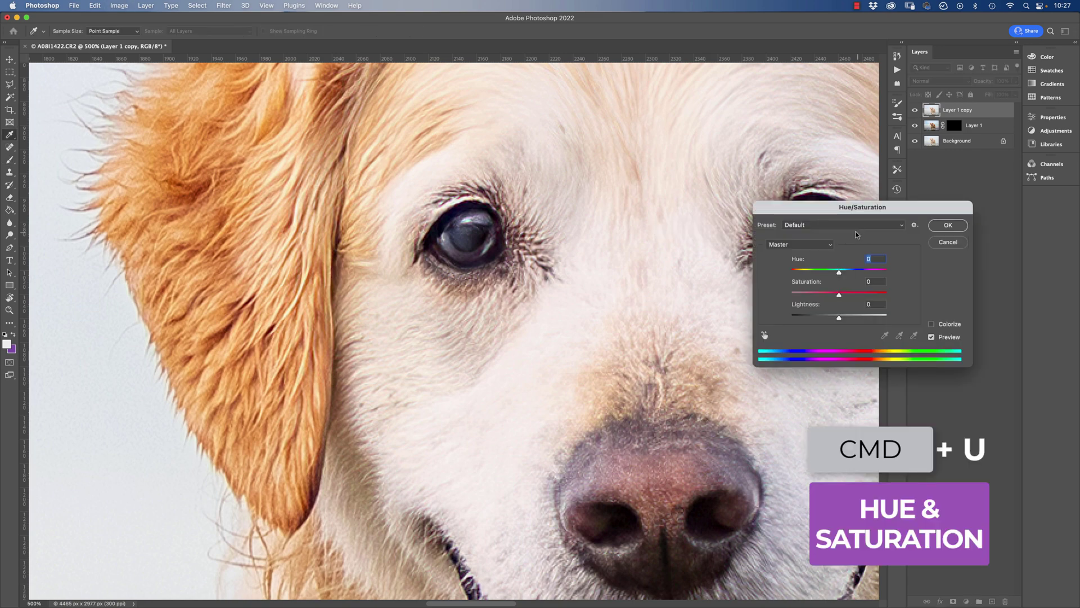
pyautogui.moveTo(803, 214); pyautogui.dragTo(706, 162)
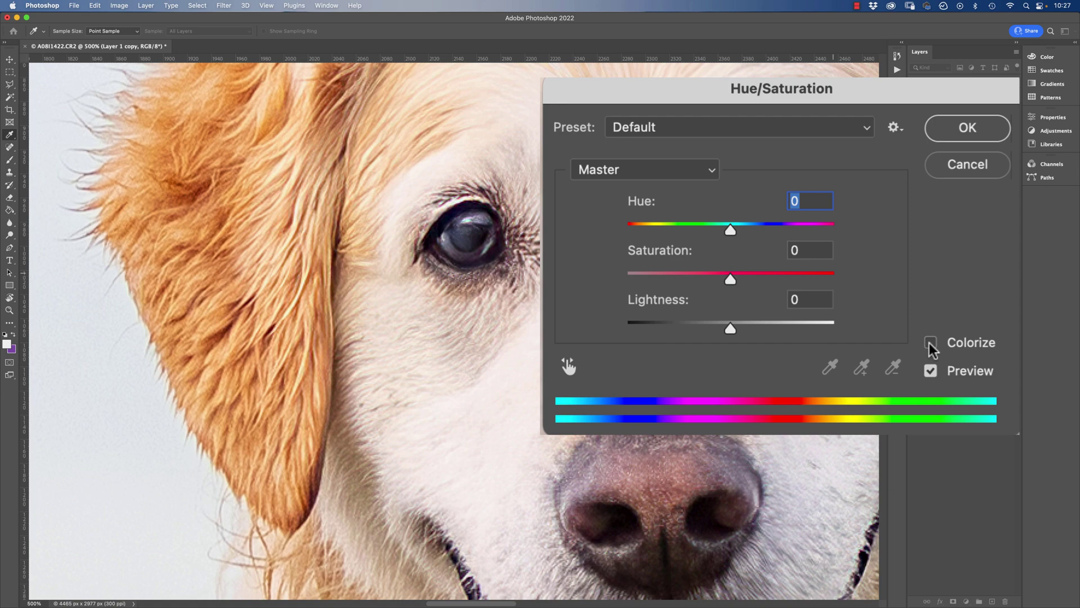
pyautogui.click(834, 272)
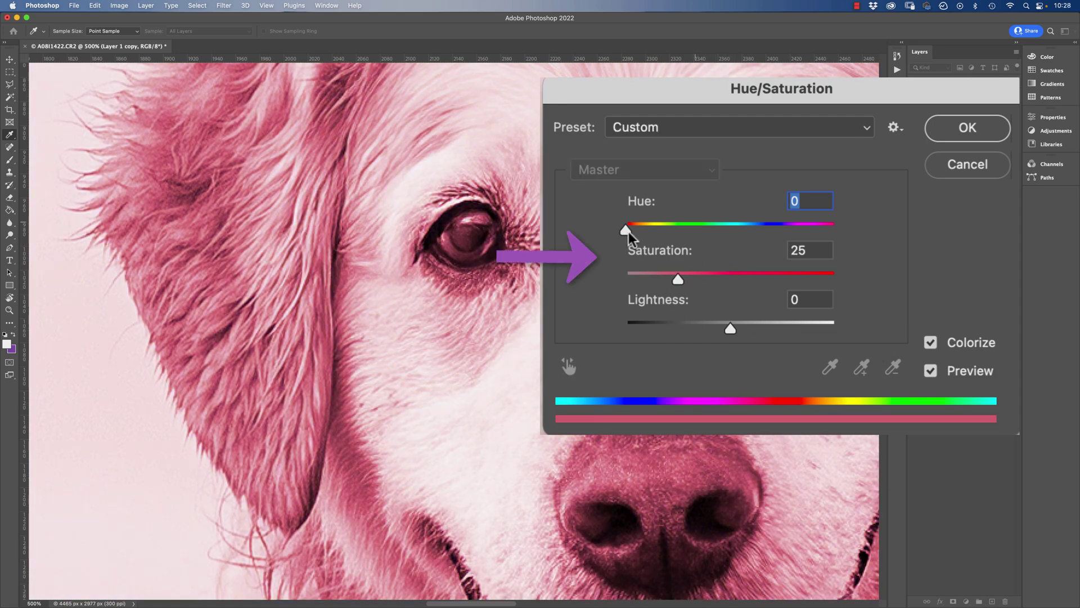
pyautogui.moveTo(630, 228); pyautogui.dragTo(647, 226)
pyautogui.moveTo(676, 279); pyautogui.dragTo(709, 273)
pyautogui.moveTo(650, 230); pyautogui.dragTo(643, 229)
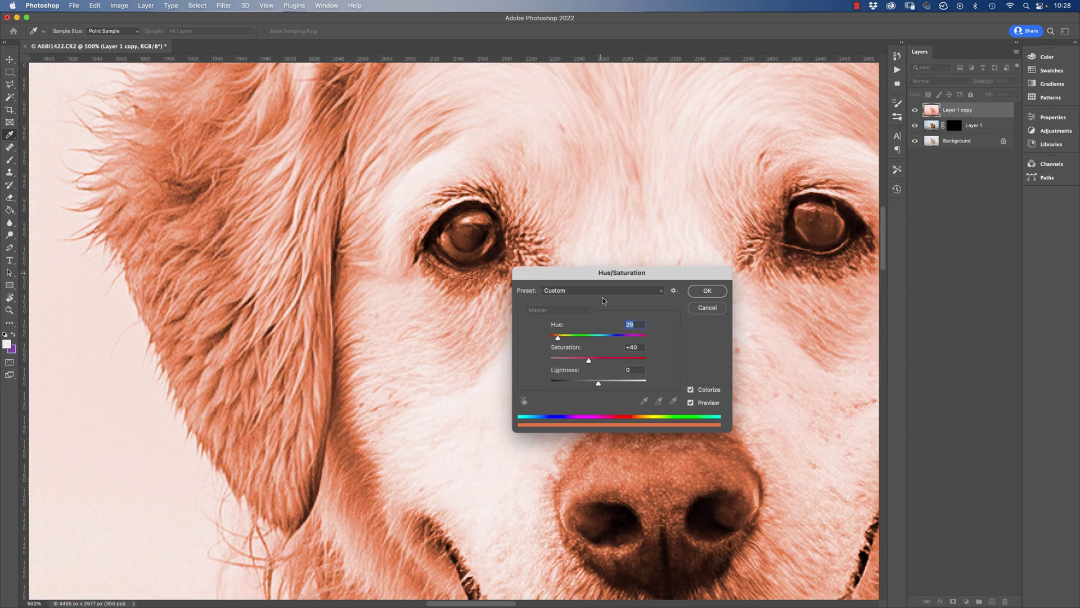
pyautogui.moveTo(596, 369); pyautogui.dragTo(564, 343)
pyautogui.moveTo(607, 394); pyautogui.dragTo(599, 394)
pyautogui.moveTo(635, 446); pyautogui.dragTo(618, 410)
pyautogui.moveTo(585, 375); pyautogui.dragTo(584, 377)
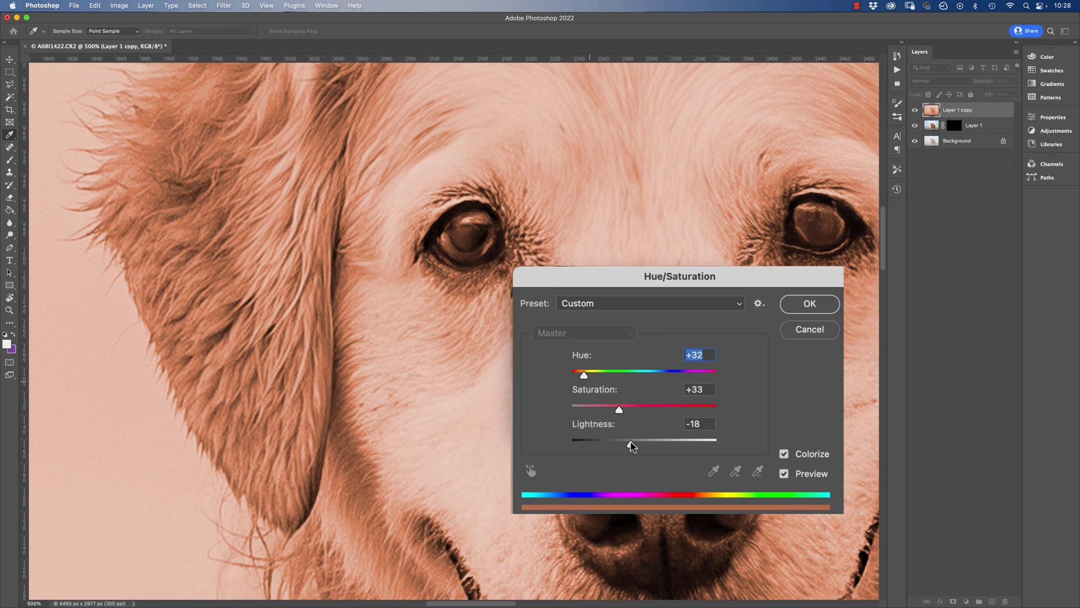
# Apply the colorize, then mask Layer 1 copy black and paint its tint into the cloudy eye with a size-30 brush.
pyautogui.press('Return')
pyautogui.press('b')
pyautogui.click(954, 602)
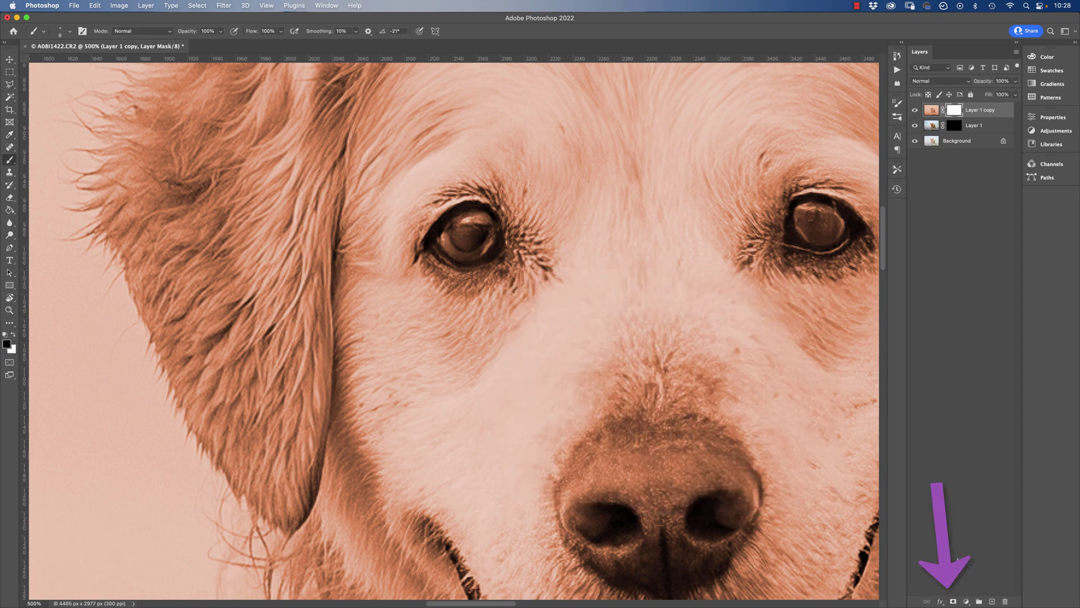
pyautogui.press('super+i')
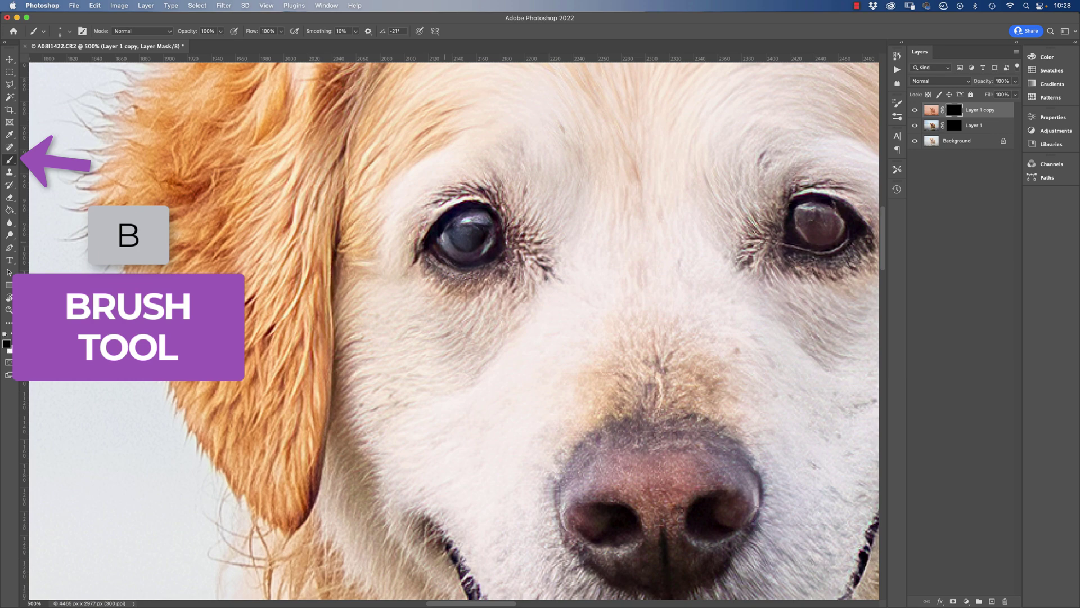
pyautogui.press(']')
pyautogui.press(']')
pyautogui.press(']')
pyautogui.moveTo(447, 243); pyautogui.dragTo(470, 239)
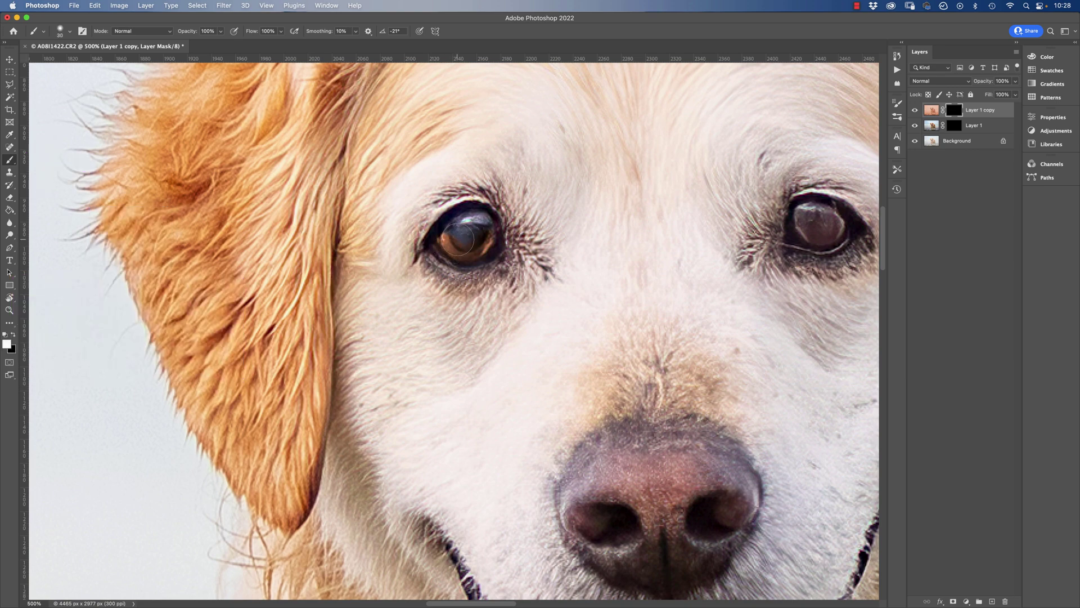
pyautogui.press('super+minus')
pyautogui.press('super+minus')
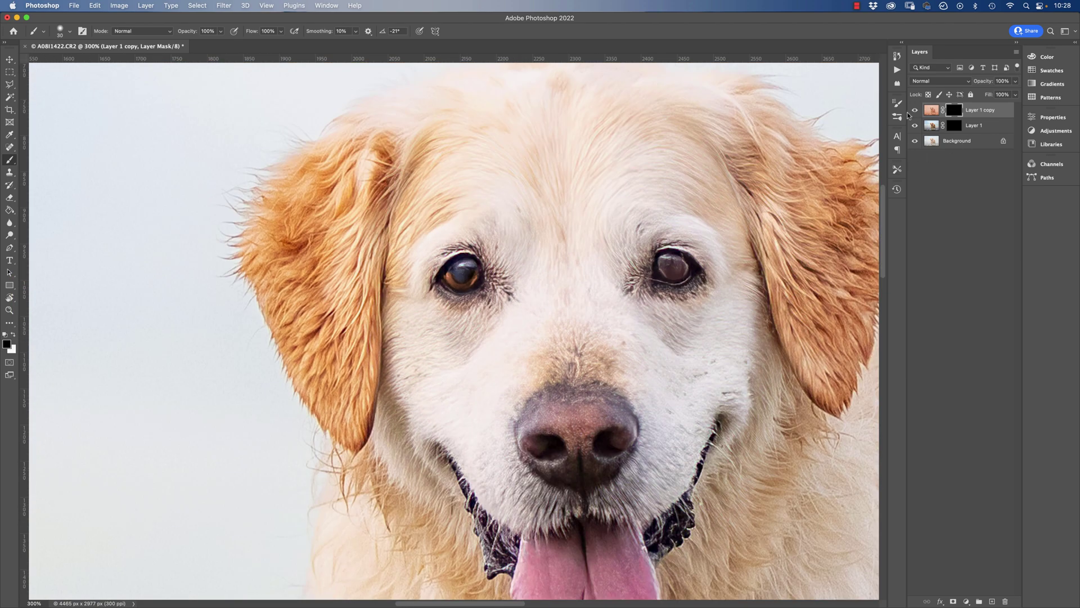
# Darken the brown eye on Layer 1 copy's pixels with a downward Curves point.
pyautogui.click(932, 111)
pyautogui.press('super+m')
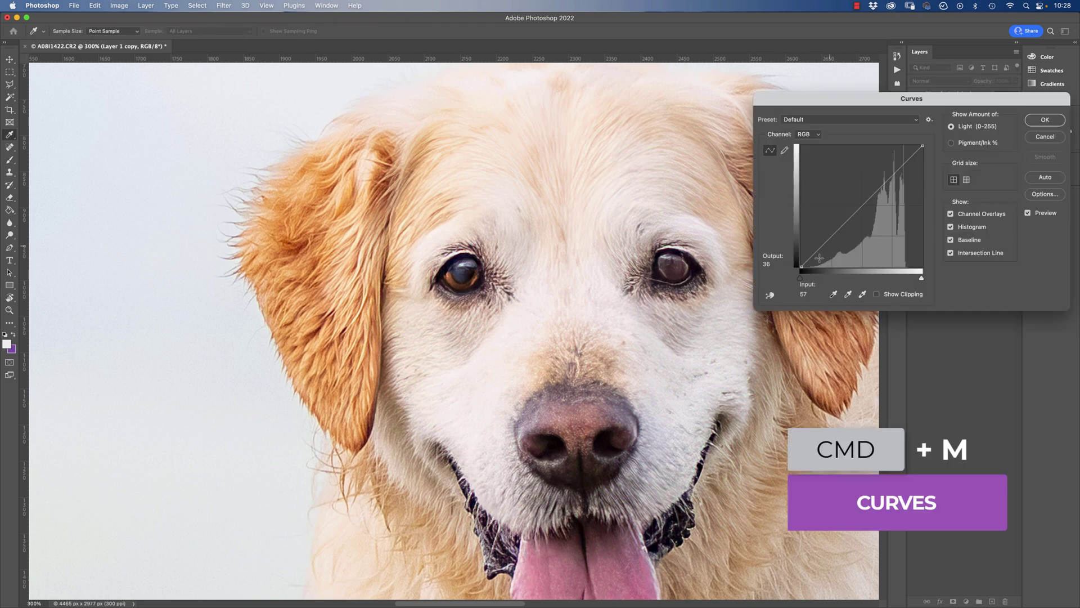
pyautogui.moveTo(861, 207); pyautogui.dragTo(872, 218)
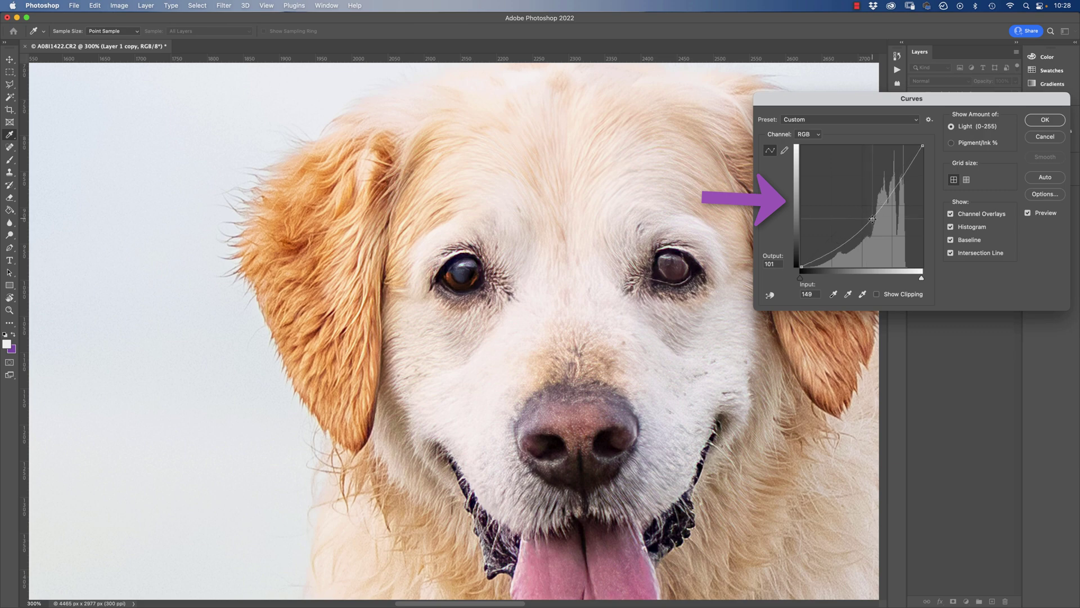
pyautogui.press('Return')
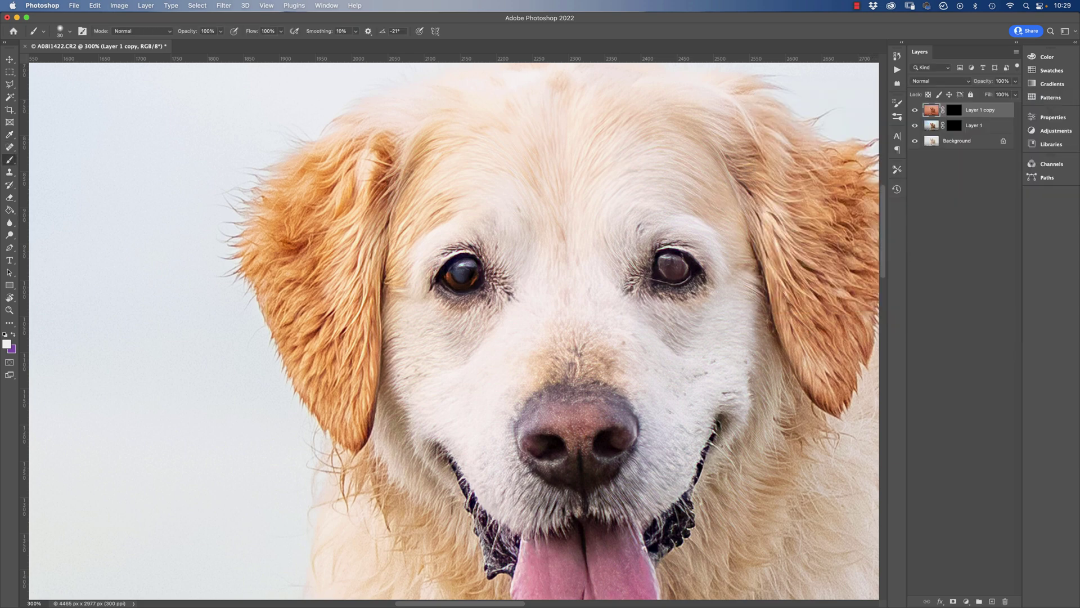
# Desaturate Layer 1 copy with Hue/Saturation: Master about −35 and Reds −39.
pyautogui.press('super+u')
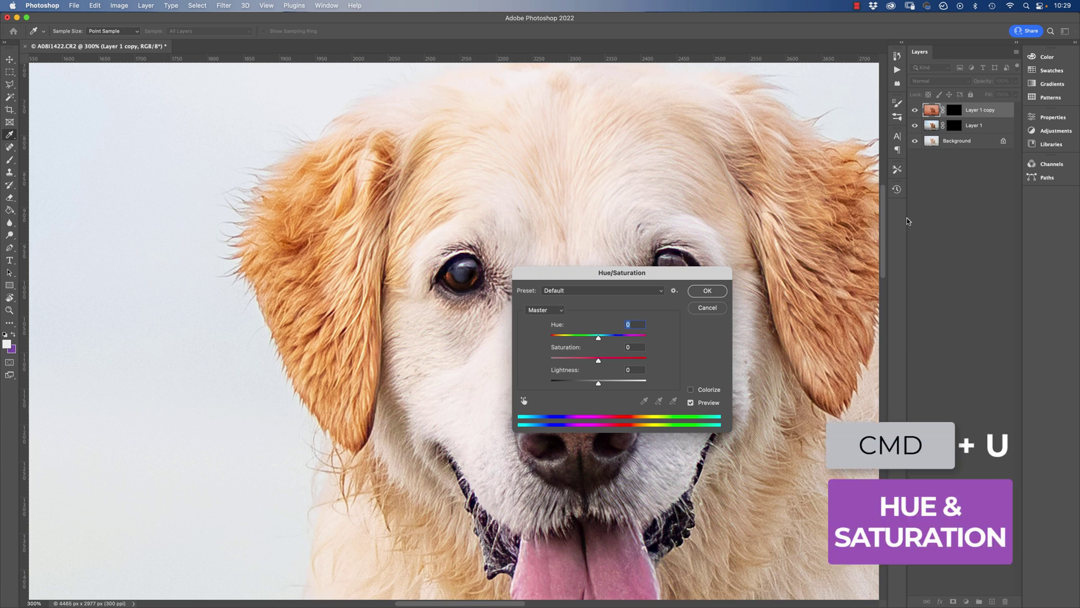
pyautogui.moveTo(600, 270); pyautogui.dragTo(717, 233)
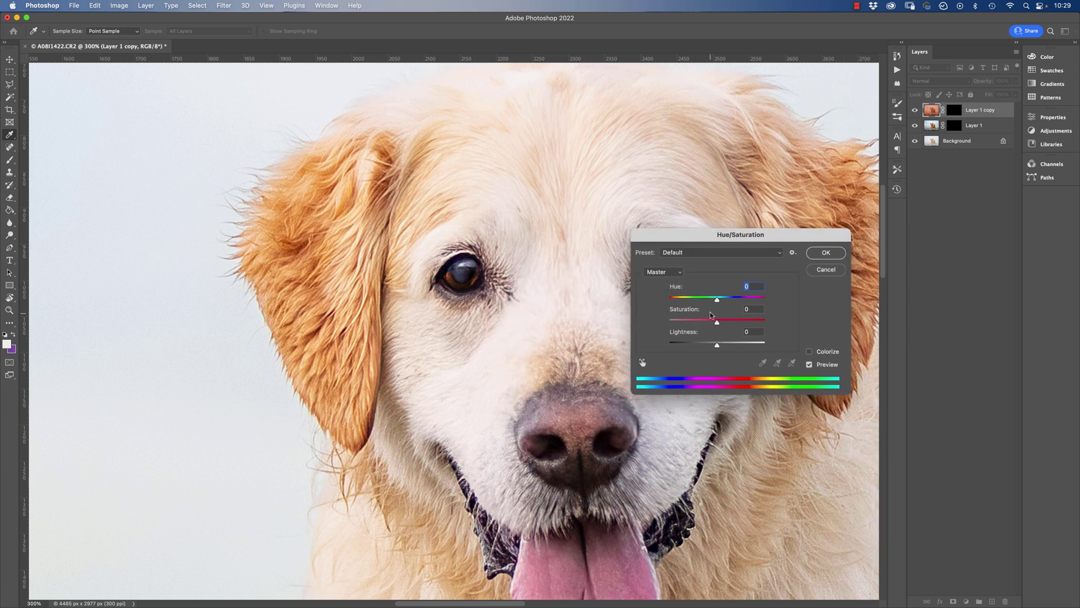
pyautogui.moveTo(717, 323); pyautogui.dragTo(704, 322)
pyautogui.click(661, 271)
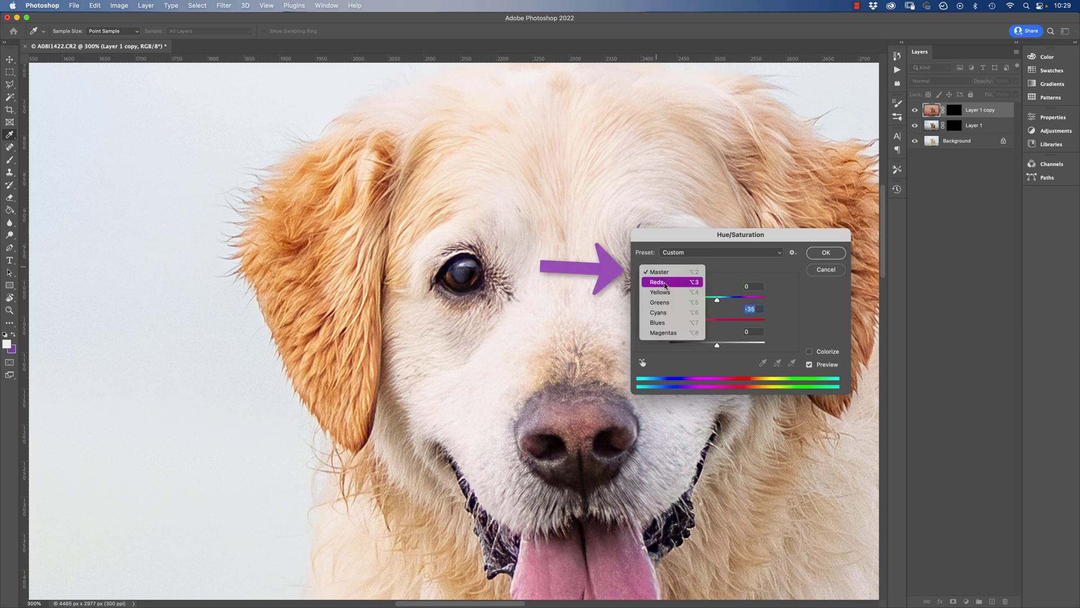
pyautogui.click(664, 283)
pyautogui.moveTo(717, 320); pyautogui.dragTo(698, 324)
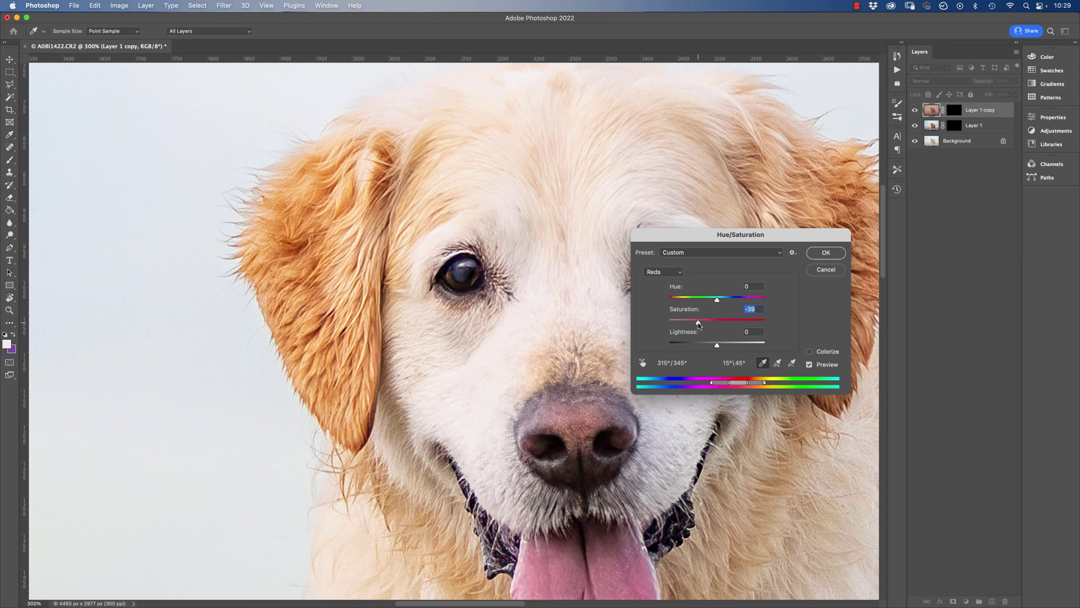
pyautogui.press('Return')
# Merge Layer 1 into Layer 1 copy and toggle its visibility to compare with the original cloudy eye.
pyautogui.press('b')
pyautogui.press('super+1')
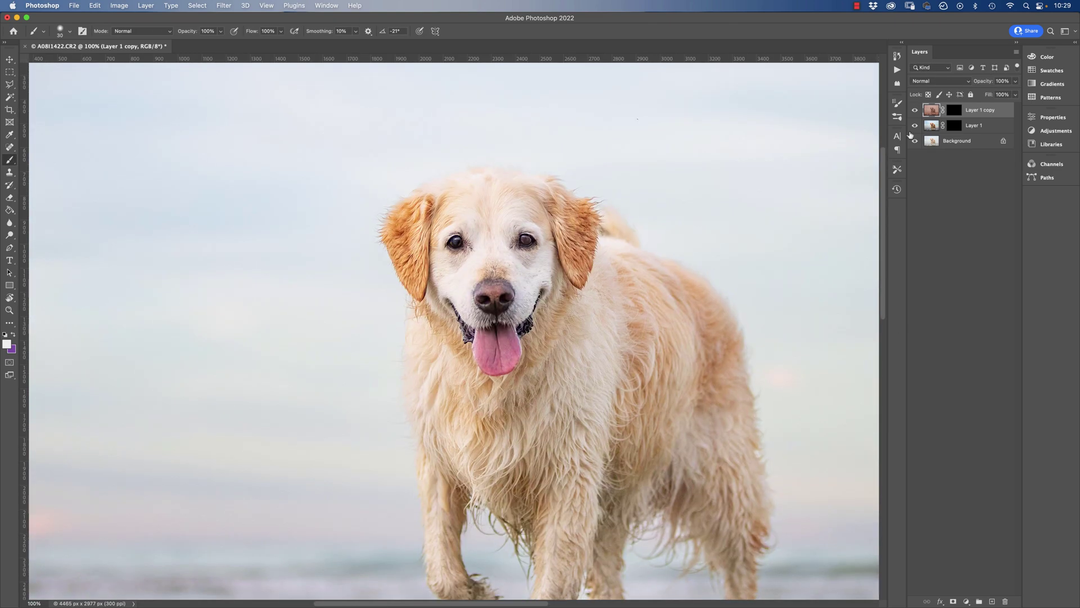
pyautogui.keyDown('shift'); pyautogui.click(981, 126); pyautogui.keyUp('shift')
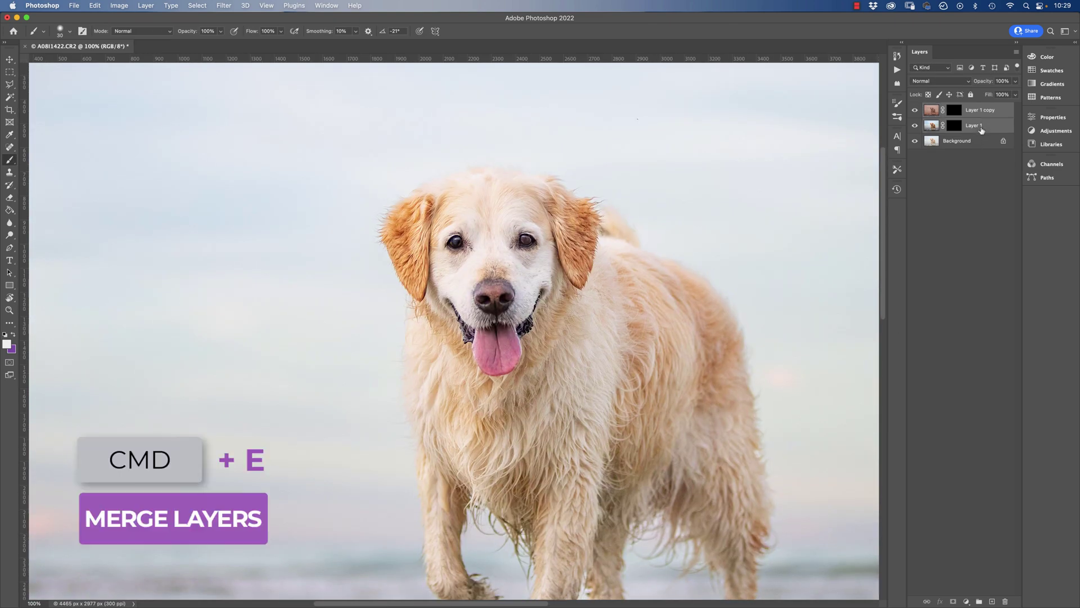
pyautogui.press('super+e')
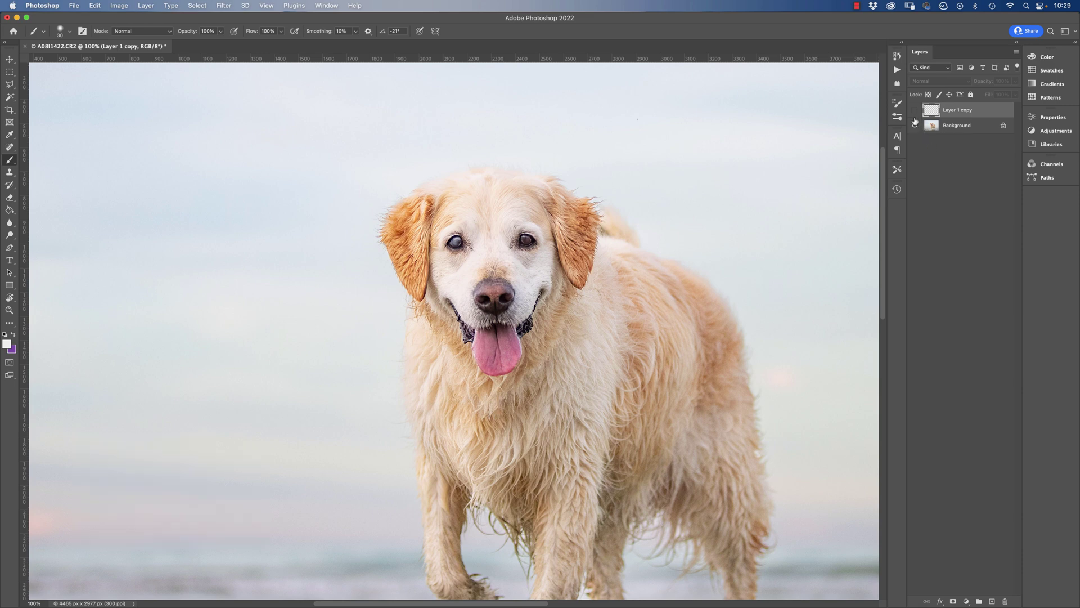
pyautogui.click(915, 111)
pyautogui.click(915, 111)
pyautogui.click(915, 110)
pyautogui.press('super+minus')
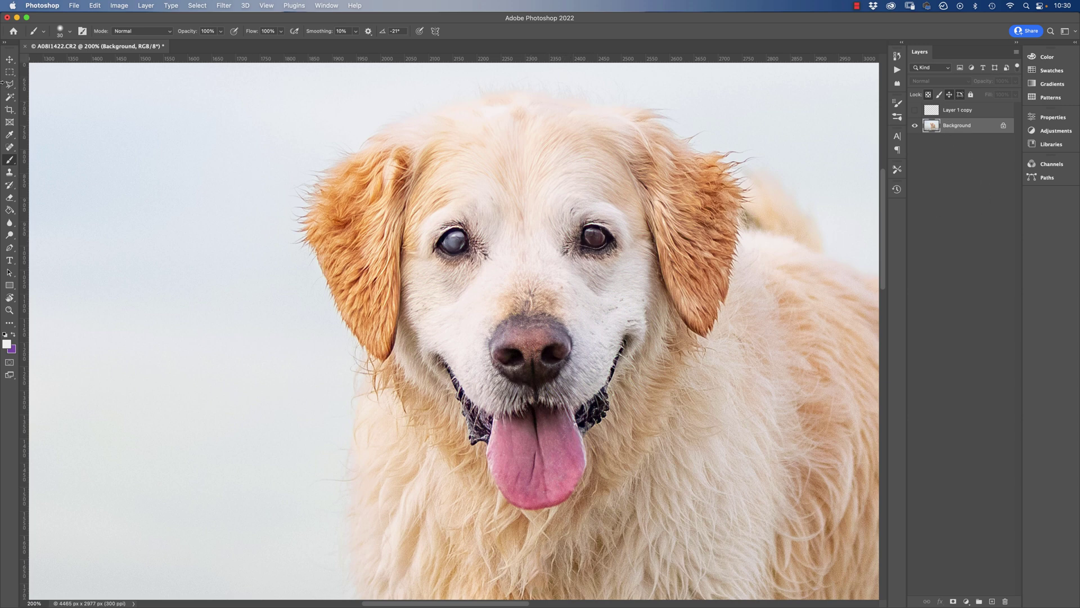
# Outline the healthy eye and surrounding fur with the Patch tool and copy it to Layer 1.
pyautogui.click(8, 149)
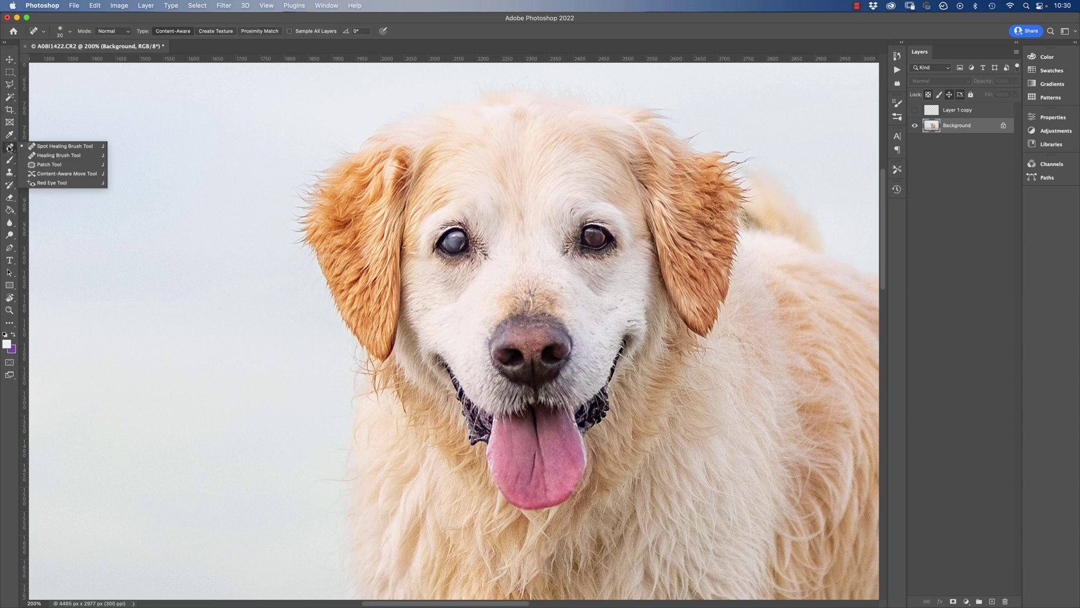
pyautogui.click(49, 164)
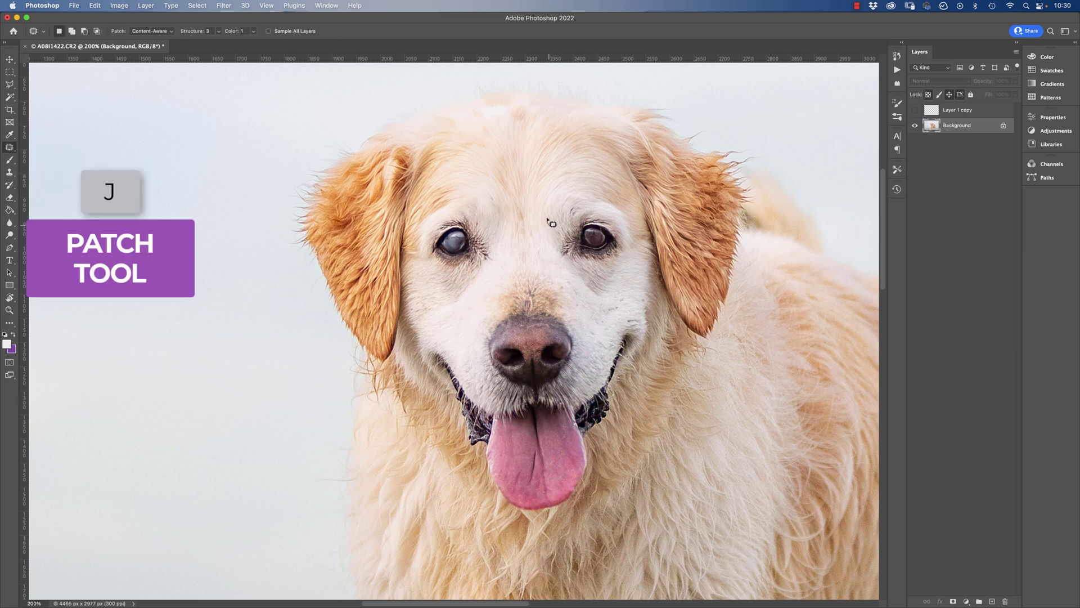
pyautogui.moveTo(548, 224)
pyautogui.mouseDown()
pyautogui.moveTo(585, 200)
pyautogui.moveTo(609, 209)
pyautogui.moveTo(632, 261)
pyautogui.moveTo(624, 280)
pyautogui.moveTo(598, 284)
pyautogui.moveTo(555, 257)
pyautogui.mouseUp()
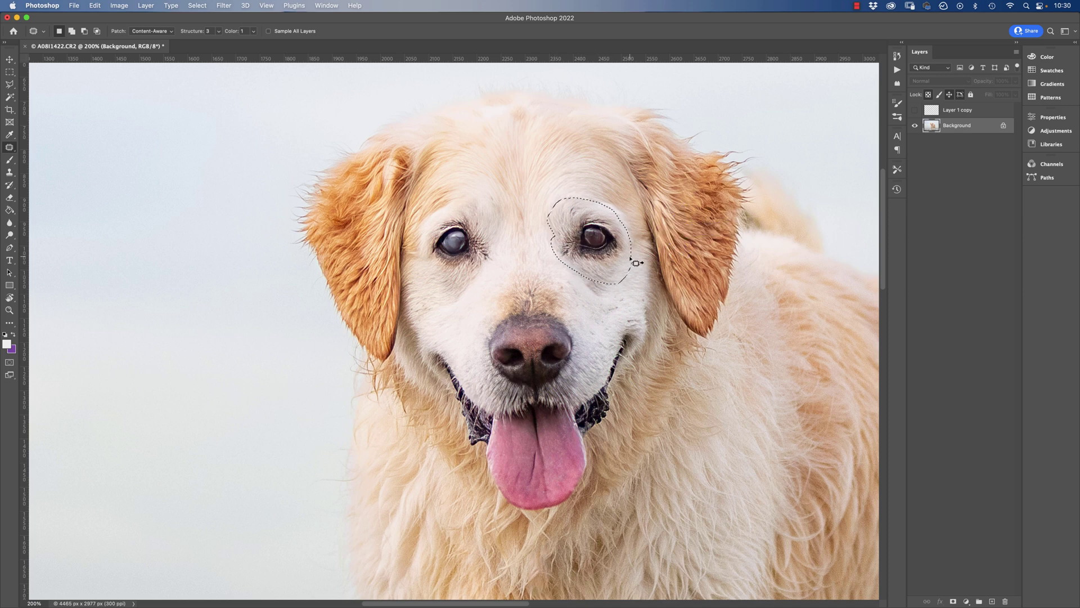
pyautogui.press('super+j')
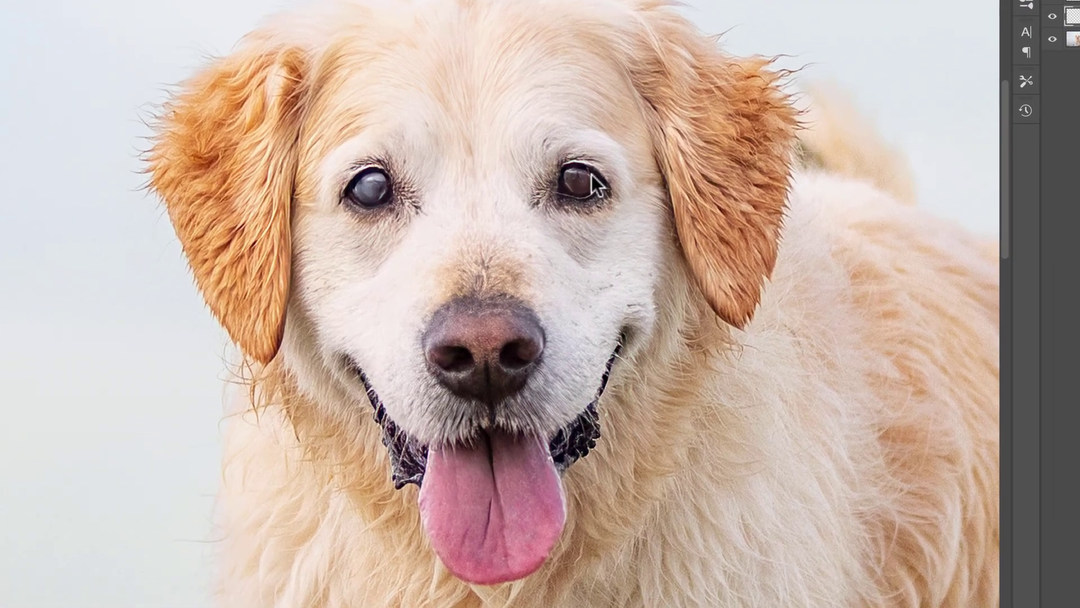
# Mirror the copied eye horizontally using Free Transform's Flip Horizontal.
pyautogui.rightClick(607, 239)
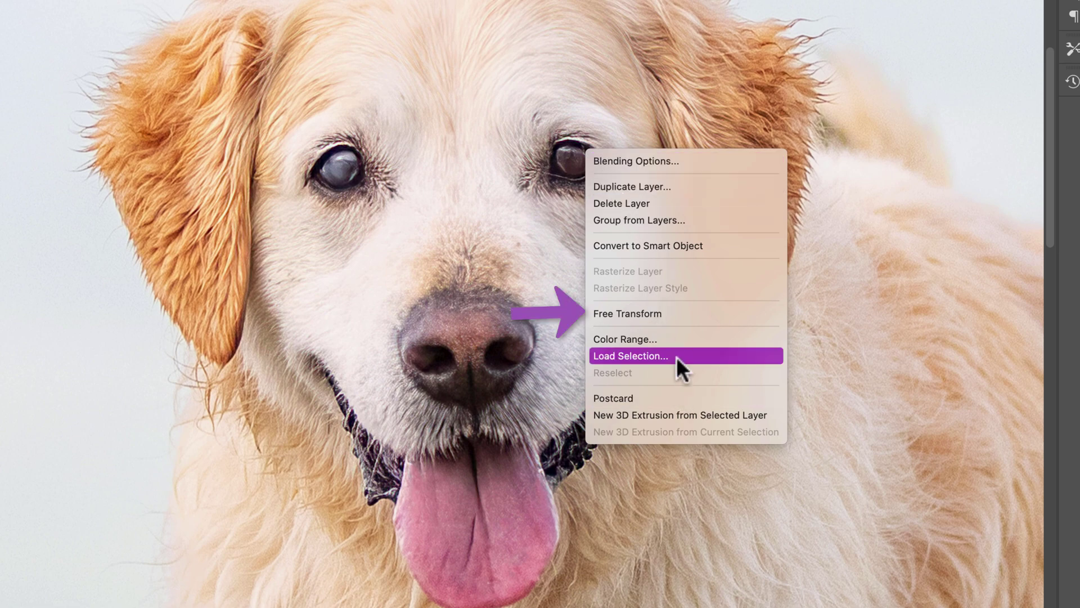
pyautogui.click(671, 313)
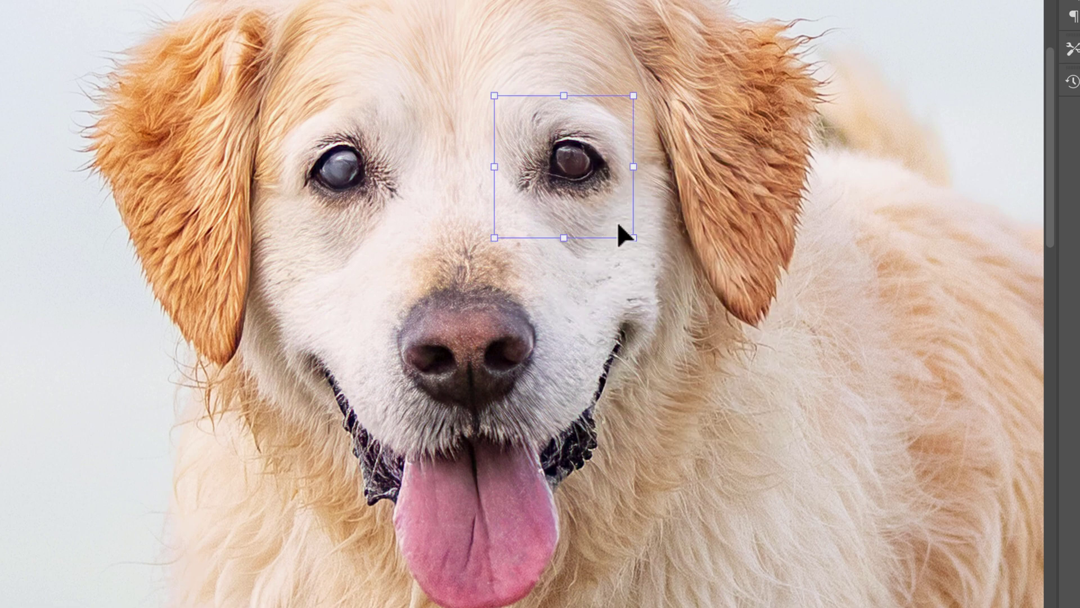
pyautogui.rightClick(579, 180)
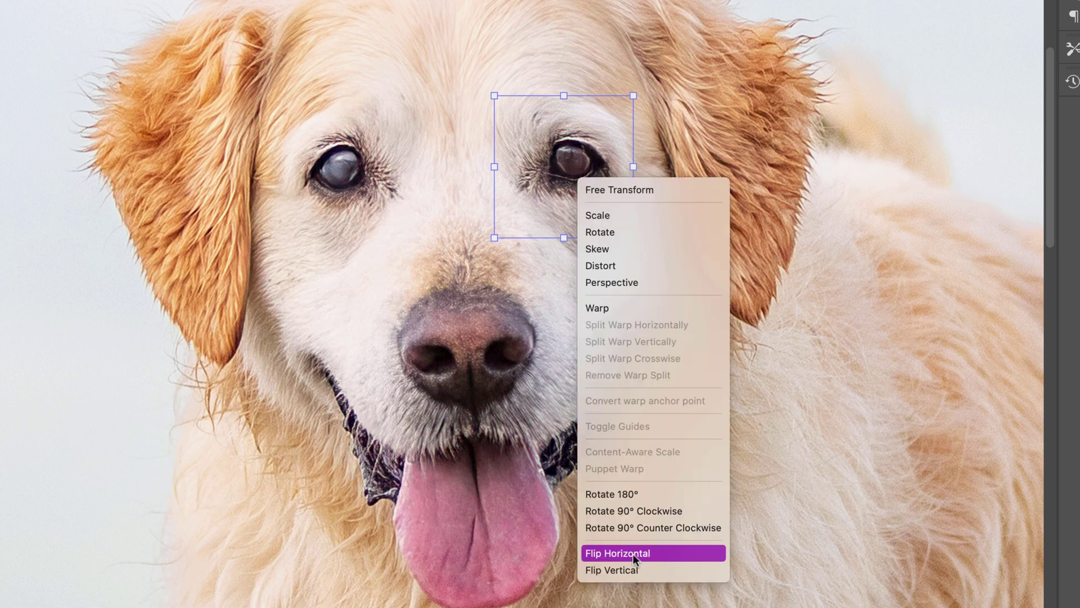
pyautogui.click(671, 552)
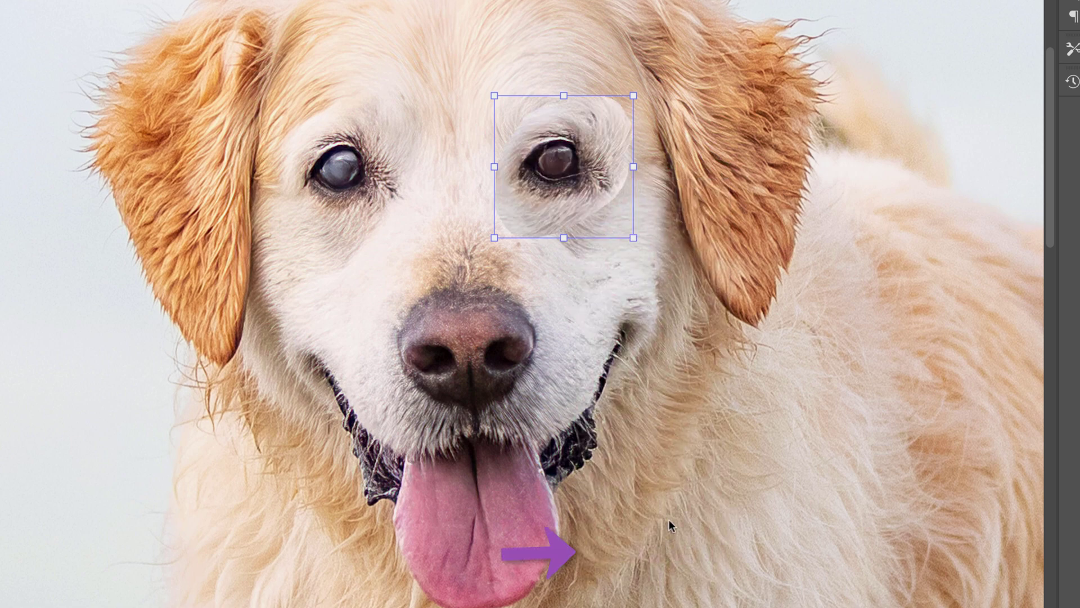
# Rotate the eye copy about 171°, move it over the cloudy eye, and set opacity to 32%.
pyautogui.moveTo(480, 92); pyautogui.dragTo(460, 116)
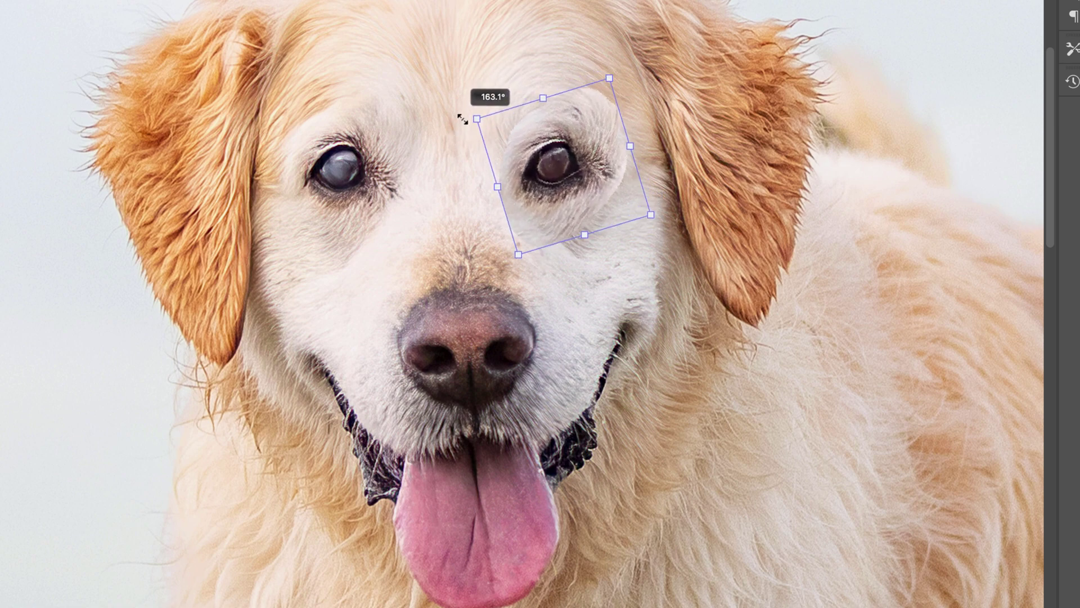
pyautogui.moveTo(546, 161); pyautogui.dragTo(330, 176)
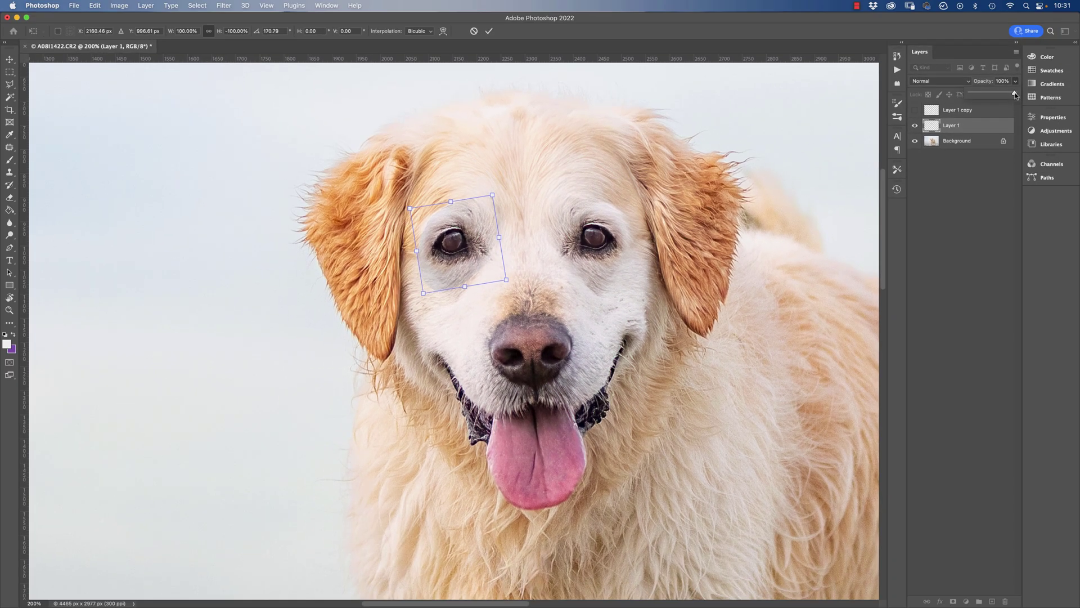
pyautogui.moveTo(1007, 94); pyautogui.dragTo(990, 94)
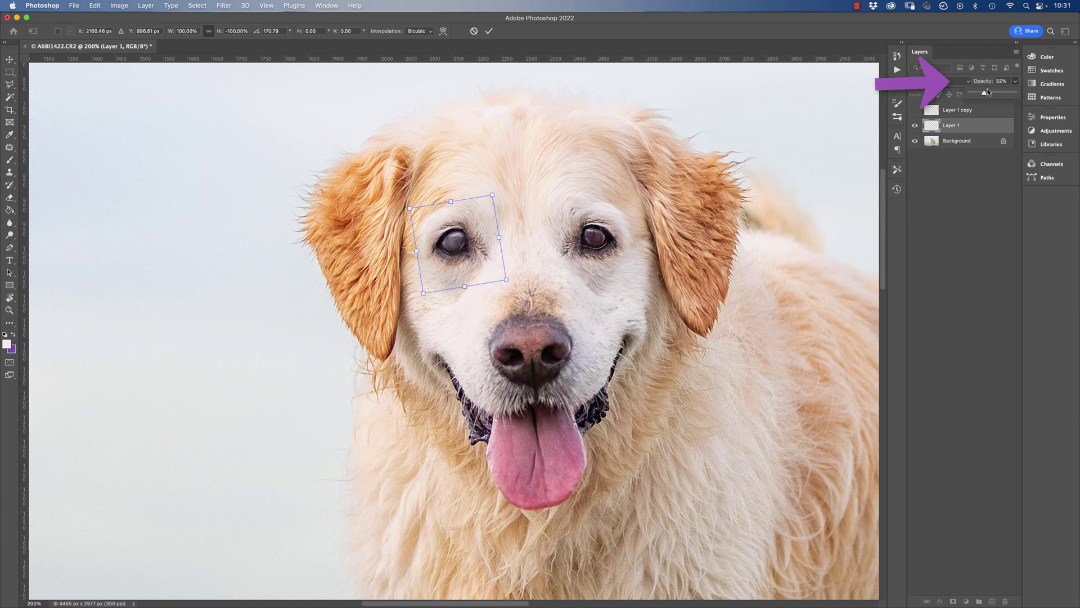
# Zoom in on the cloudy eye and nudge the eye copy into alignment.
pyautogui.press('super+equal')
pyautogui.press('super+equal')
pyautogui.scroll(5, 528, 294)
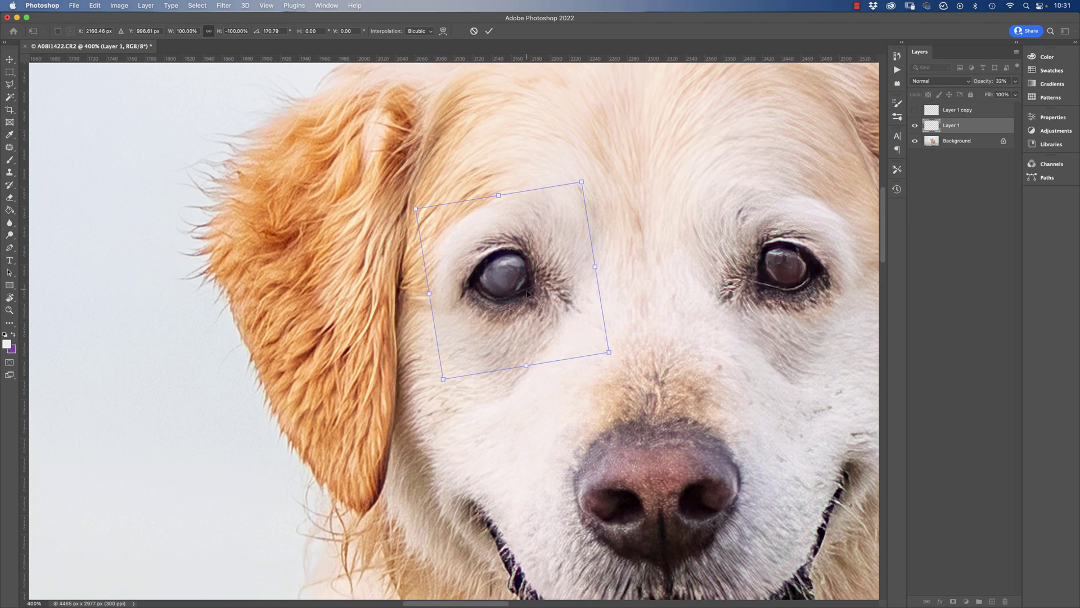
pyautogui.moveTo(527, 293); pyautogui.dragTo(487, 319)
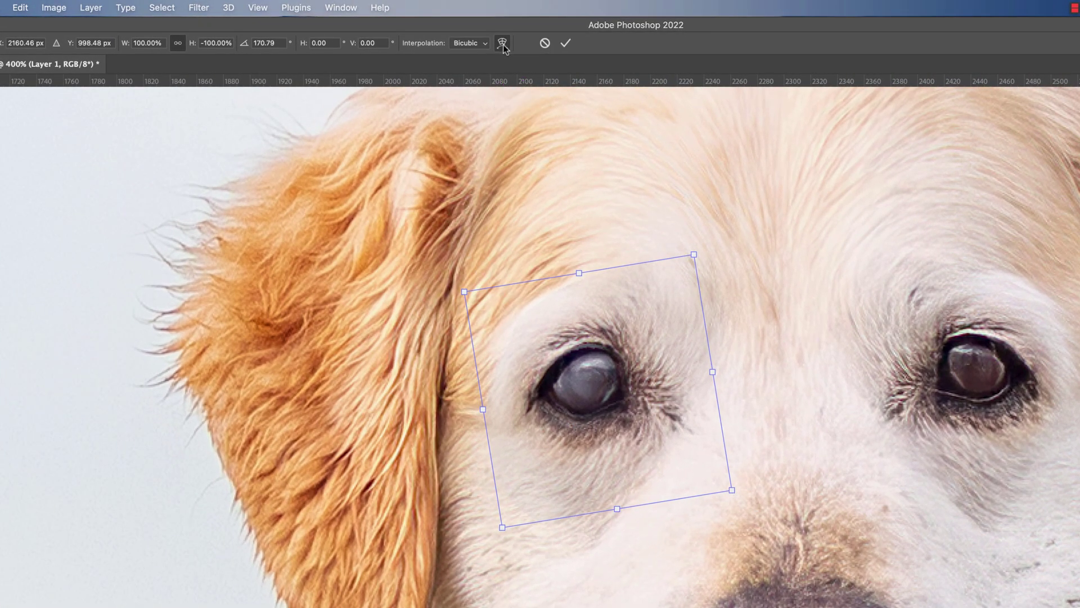
# Warp the patch's top edge, right edge and bottom-right corner to follow the face.
pyautogui.click(503, 44)
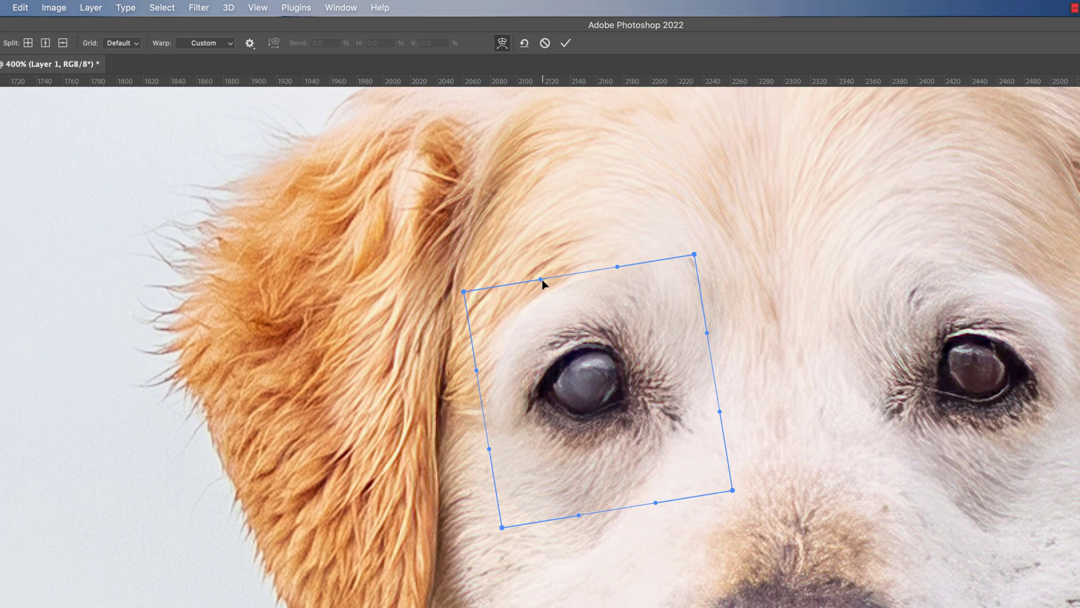
pyautogui.moveTo(541, 279); pyautogui.dragTo(527, 269)
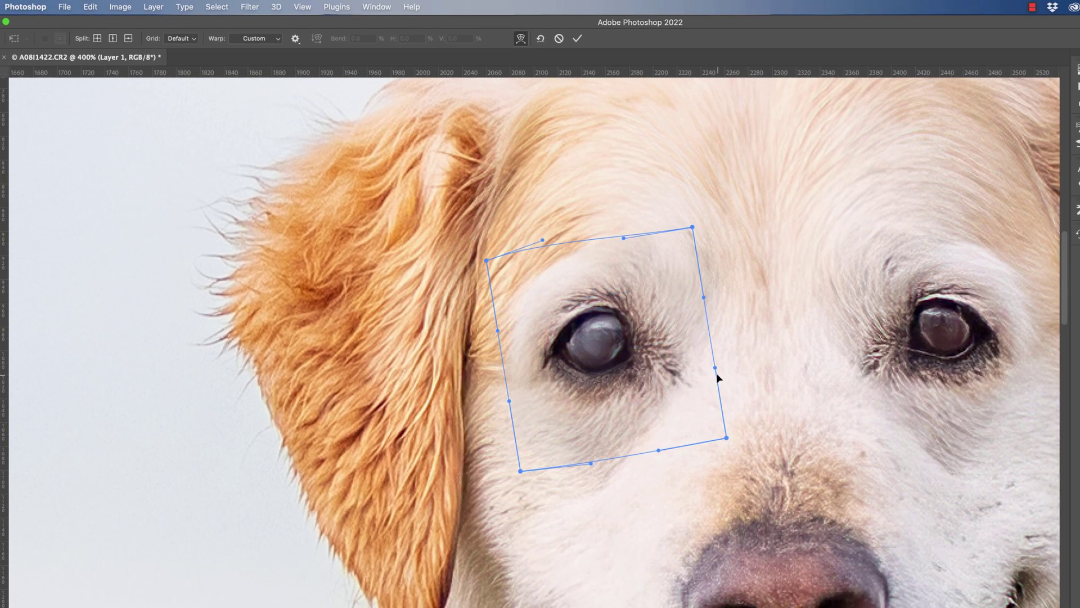
pyautogui.moveTo(716, 370); pyautogui.dragTo(728, 379)
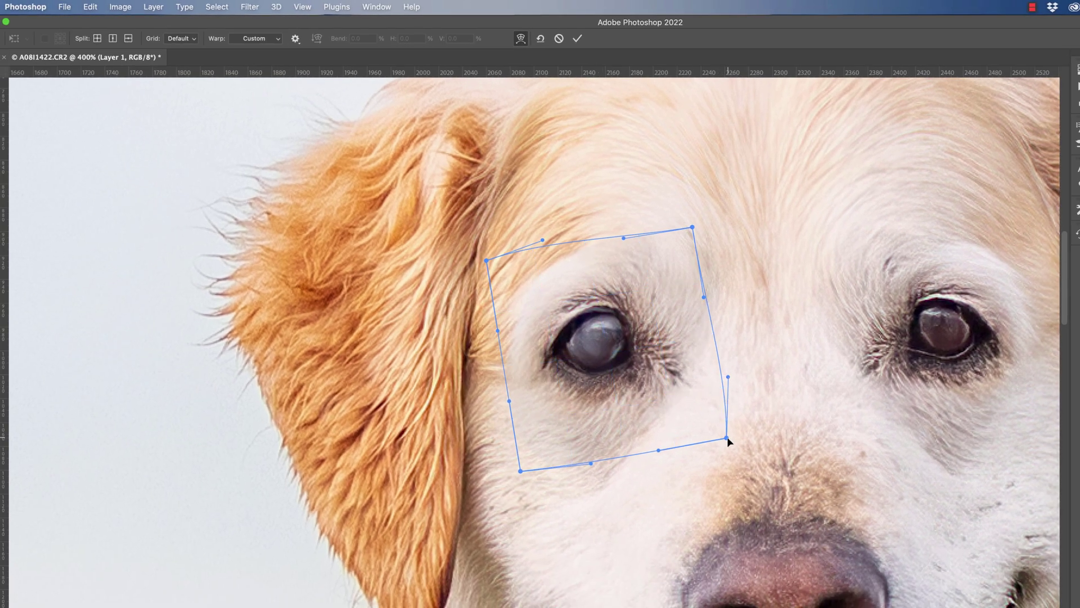
pyautogui.moveTo(727, 438); pyautogui.dragTo(742, 453)
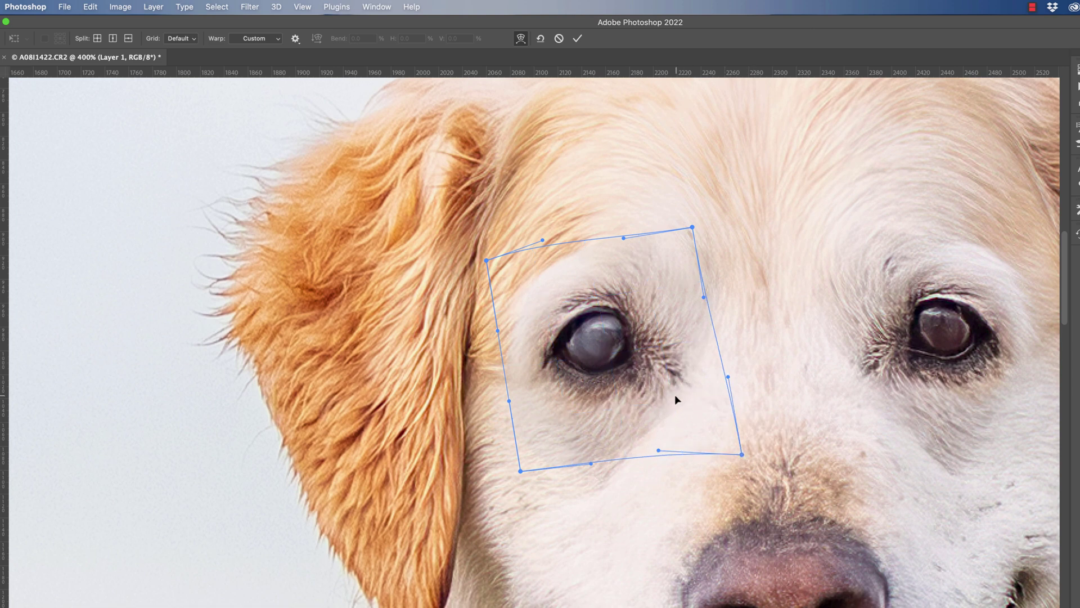
pyautogui.moveTo(654, 371); pyautogui.dragTo(646, 377)
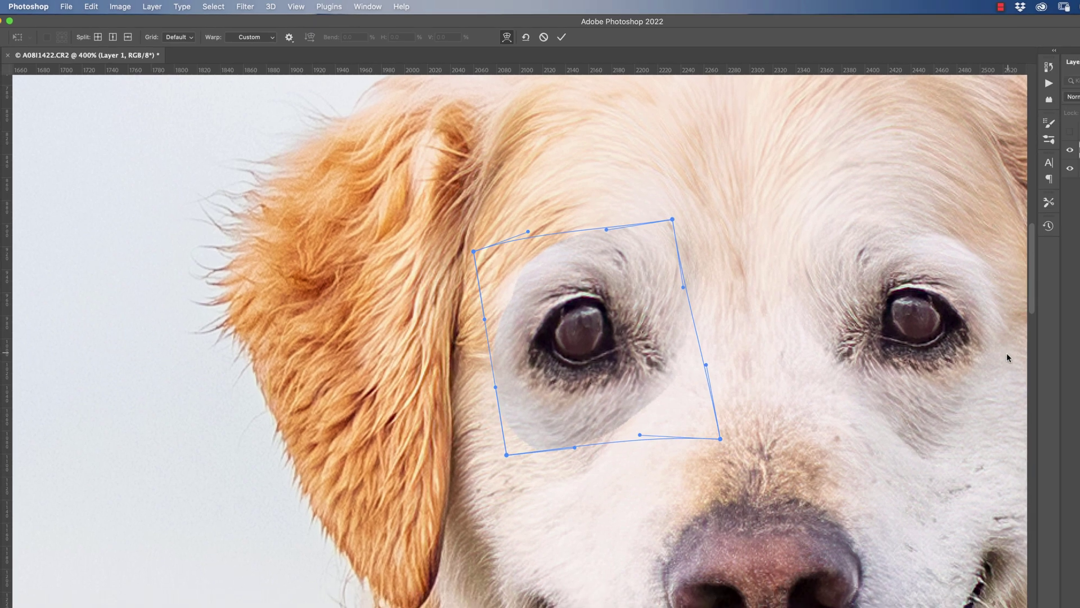
# Commit the warp, add a layer mask to Layer 1, and brush away the grey edges.
pyautogui.press('Return')
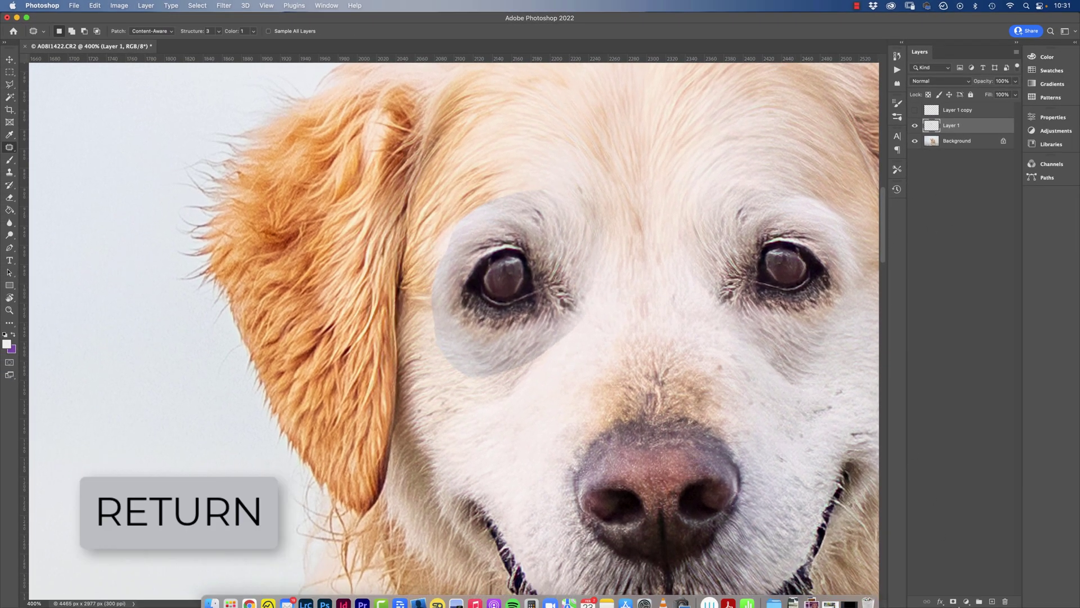
pyautogui.click(952, 601)
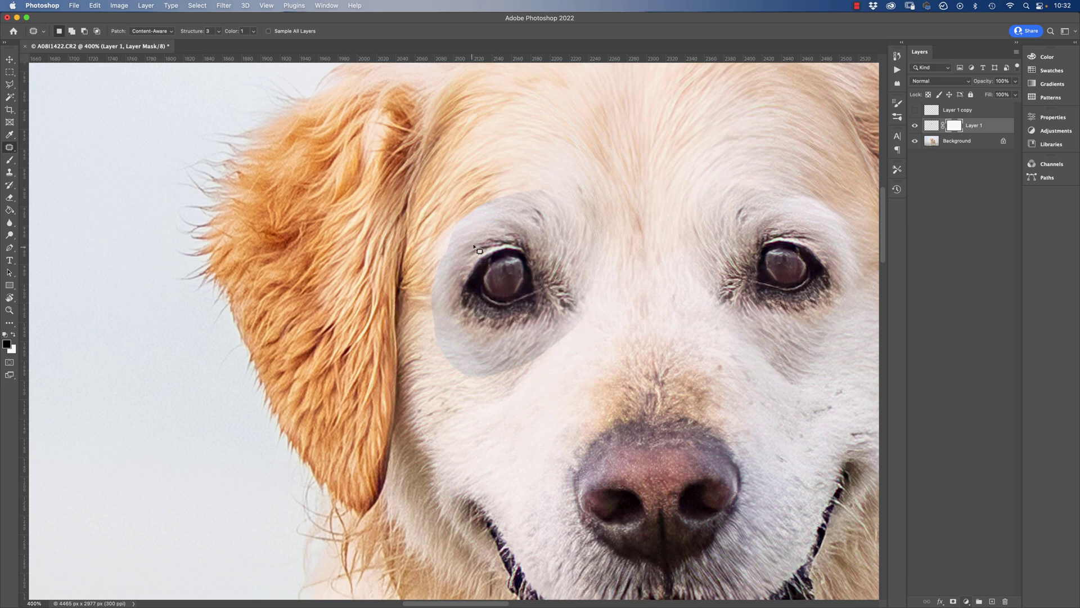
pyautogui.press('b')
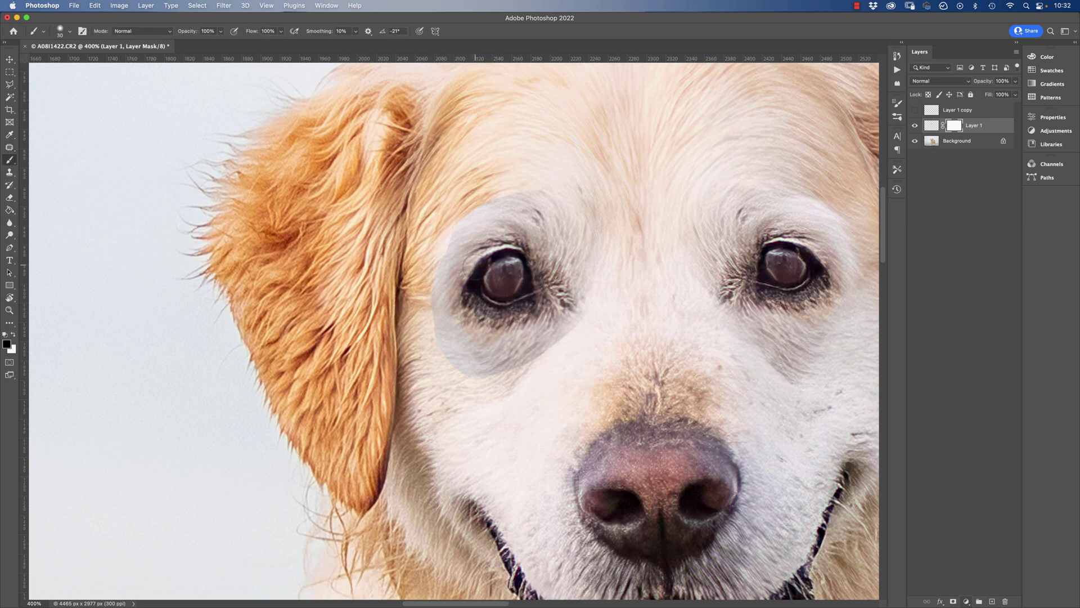
pyautogui.moveTo(488, 211)
pyautogui.mouseDown()
pyautogui.moveTo(446, 234)
pyautogui.moveTo(431, 301)
pyautogui.moveTo(557, 360)
pyautogui.moveTo(567, 326)
pyautogui.moveTo(550, 264)
pyautogui.moveTo(471, 236)
pyautogui.mouseUp()
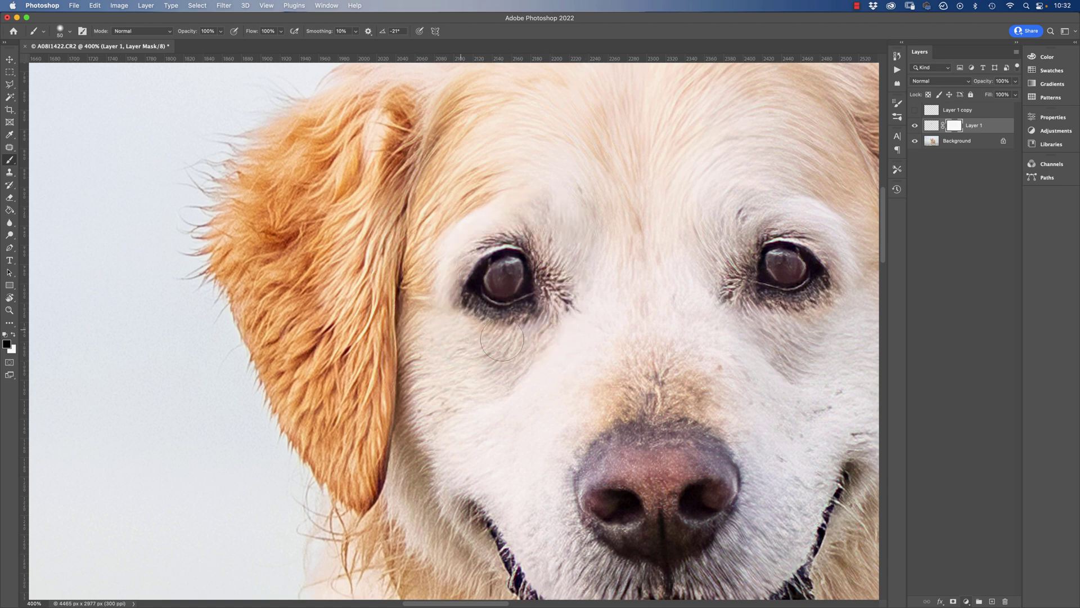
# Zoom out twice so the whole beach photo shows the dog's two matching eyes.
pyautogui.press('super+minus')
pyautogui.press('super+minus')
pyautogui.press('super+minus')
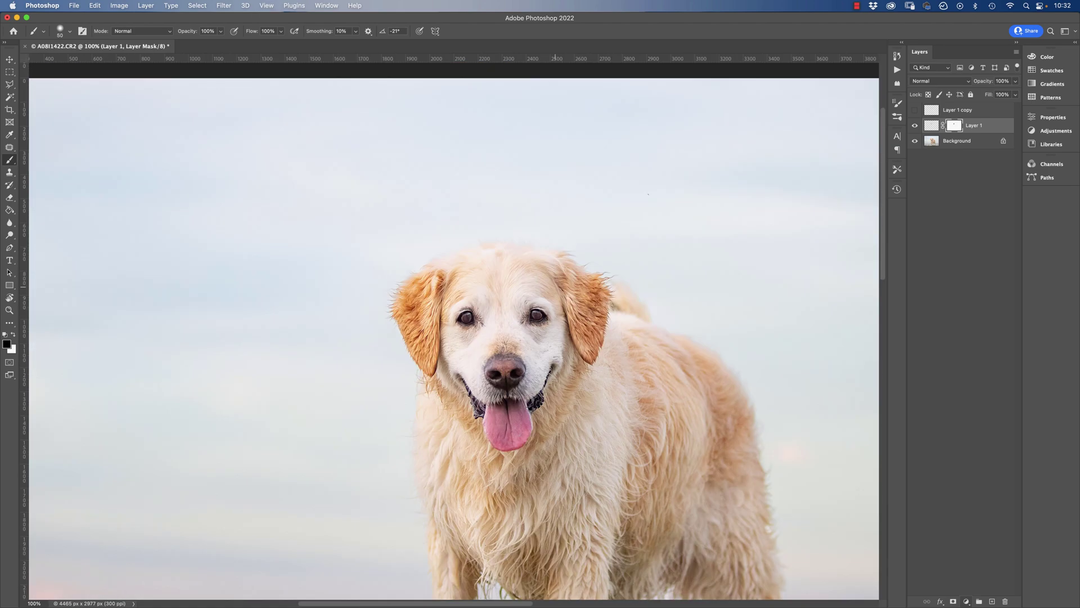
pyautogui.press('super+minus')
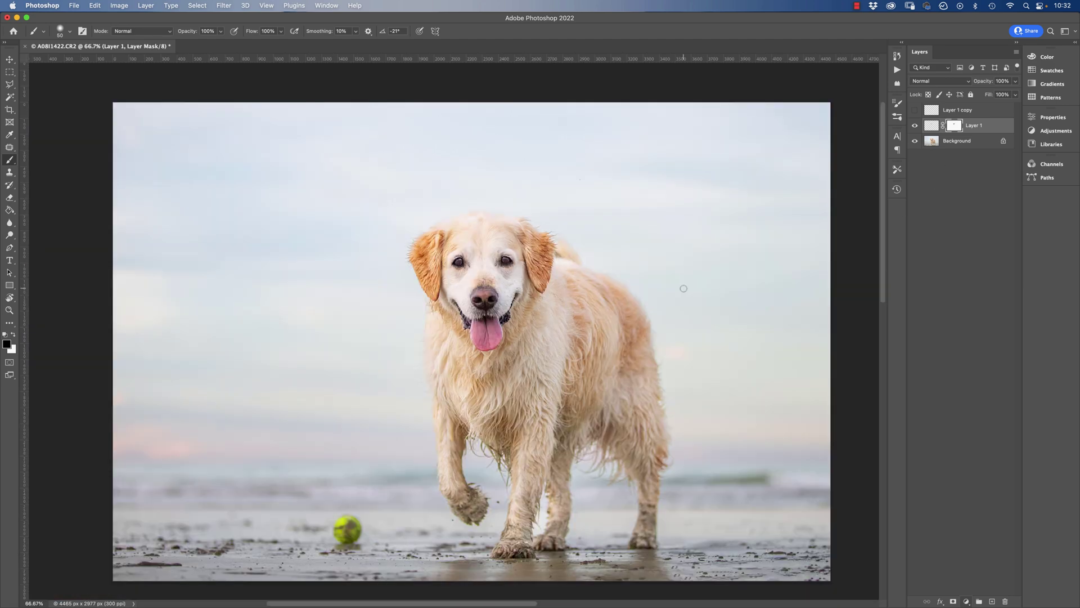